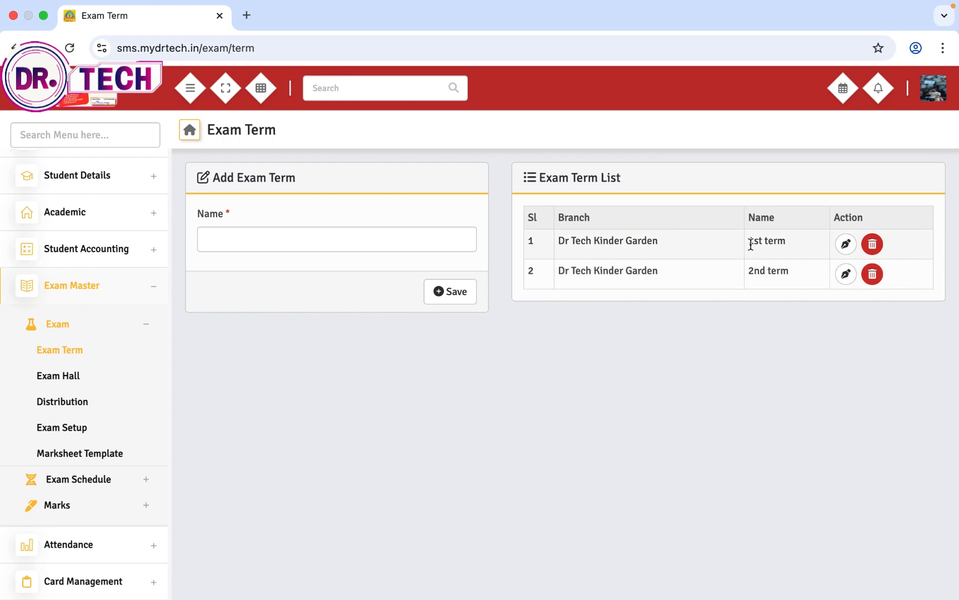
Step: Add an exam term named "3rd term" and save it
left_click(352, 241)
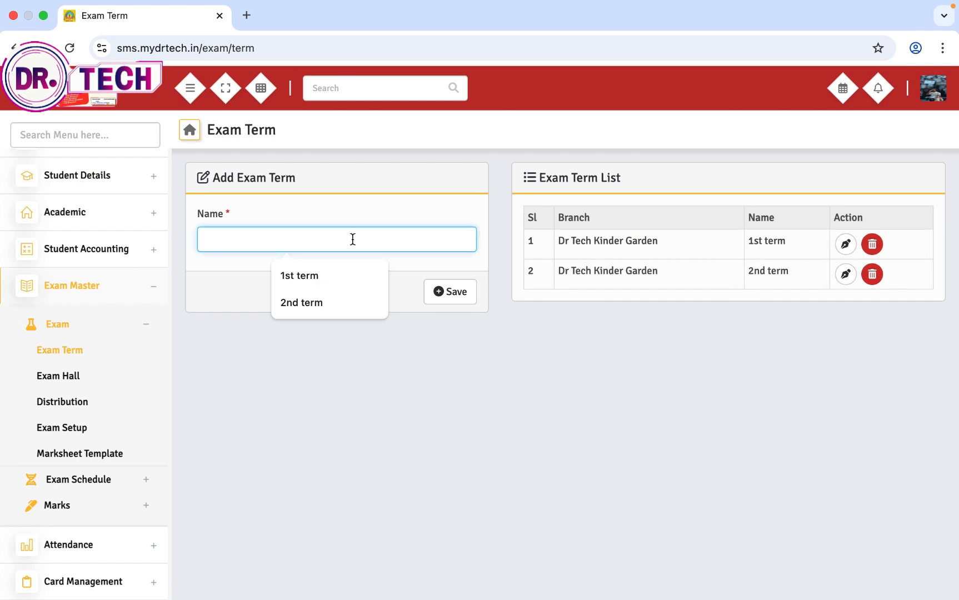
type("3rd term")
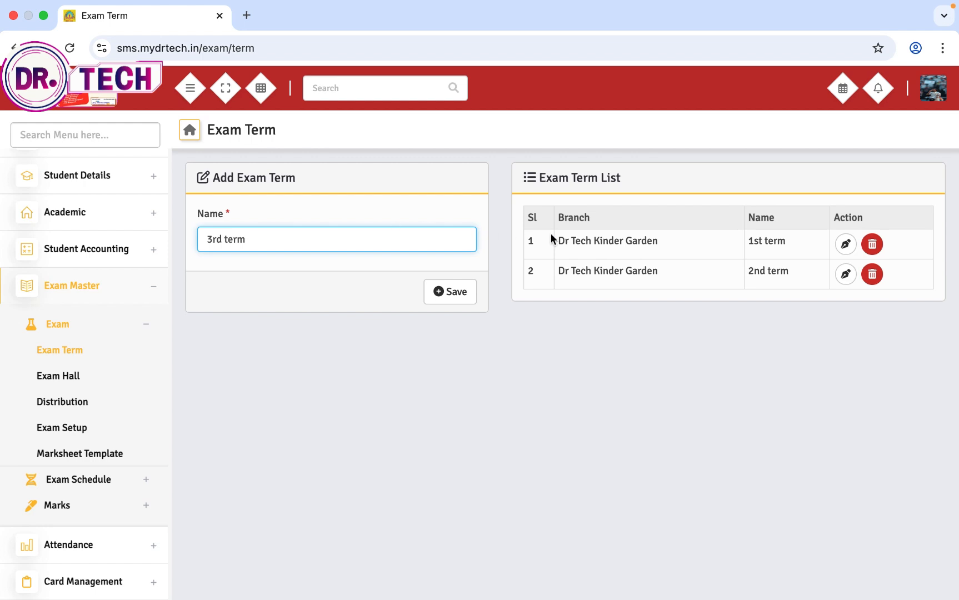
left_click(450, 299)
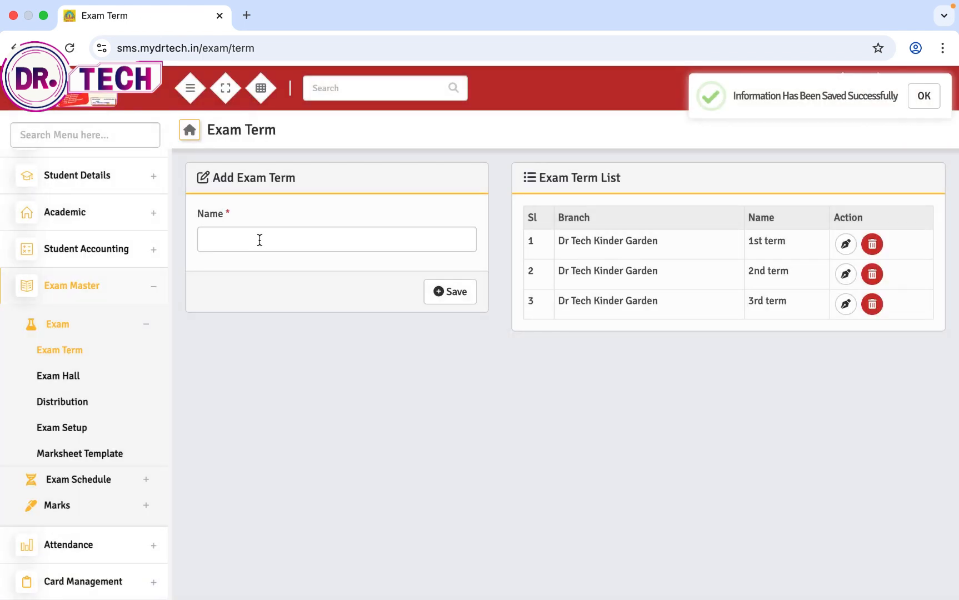
Step: Add another exam term named "4th term" and save it
left_click(260, 239)
type("$th term")
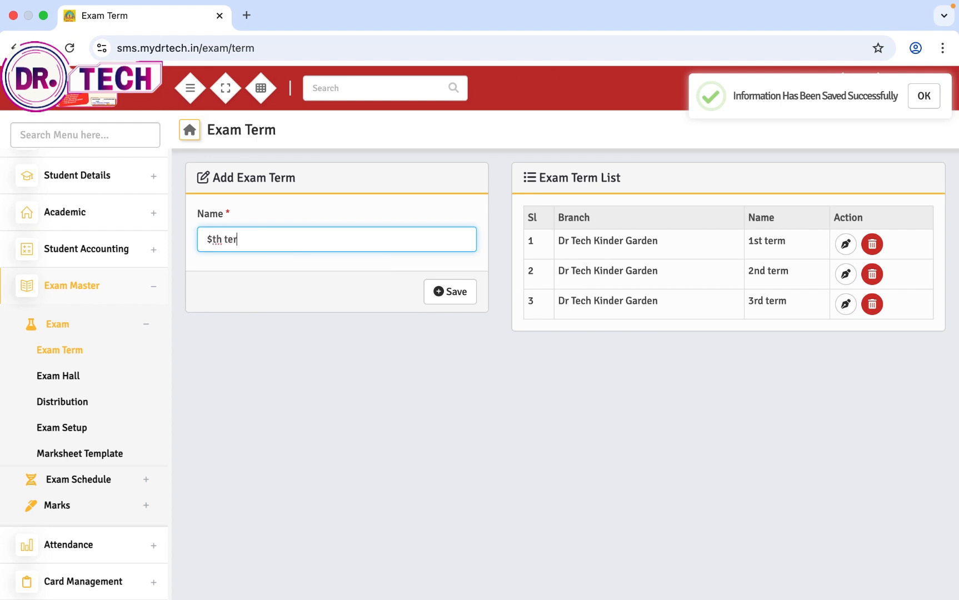
left_click(212, 240)
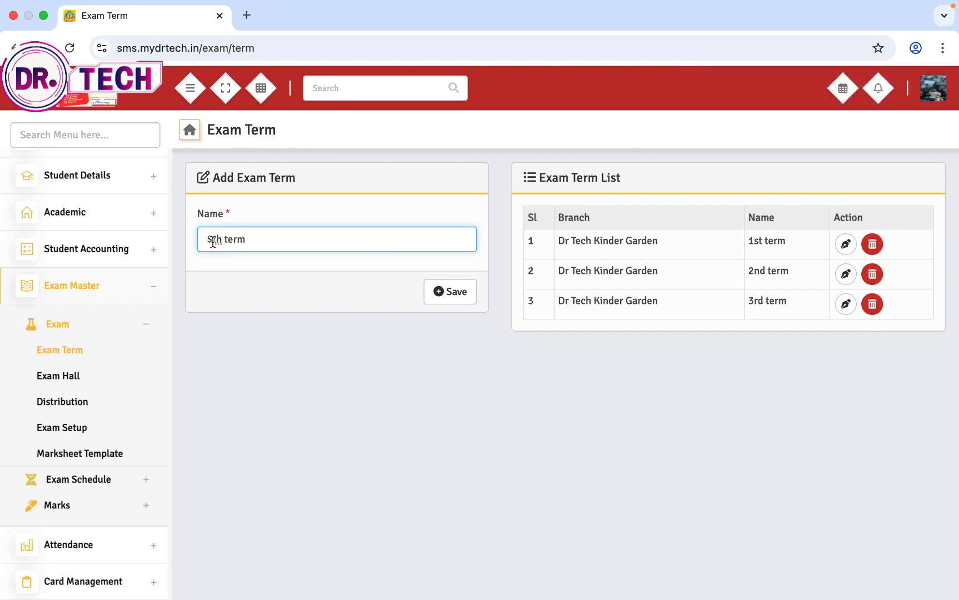
key("BackSpace")
type("4")
left_click(445, 299)
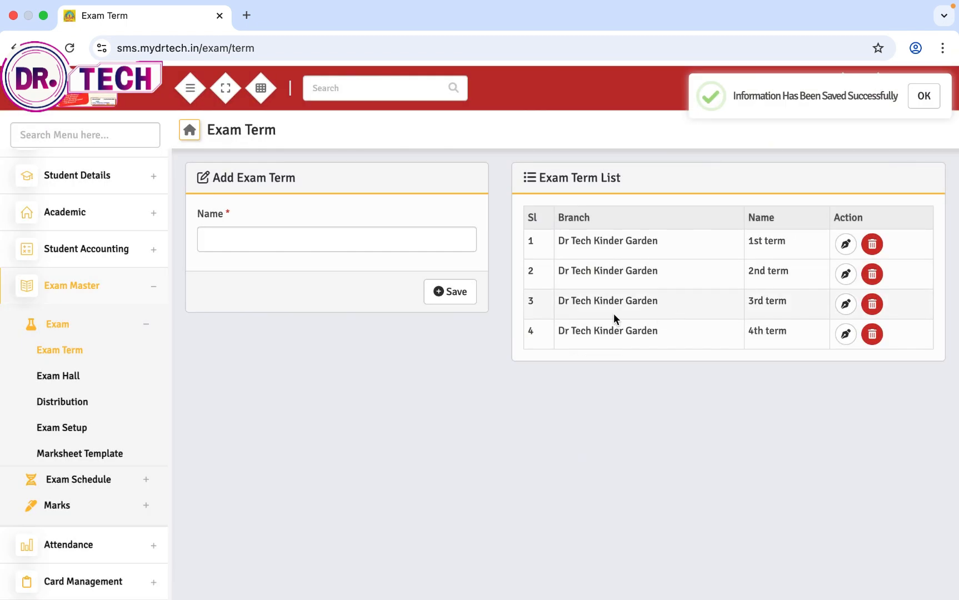
Step: Add an exam hall with hall number 3 and 60 seats, and save it
left_click(49, 380)
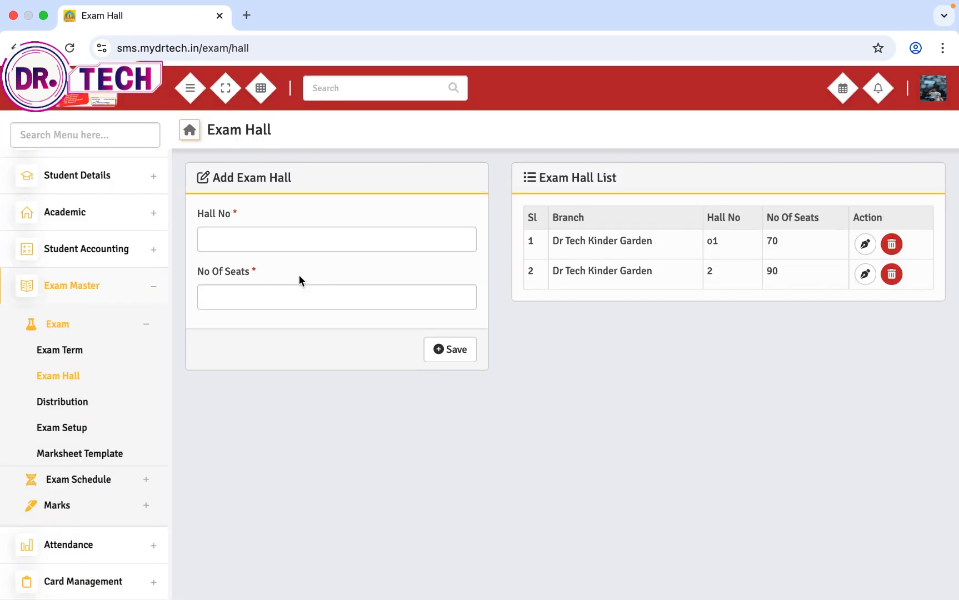
left_click(287, 232)
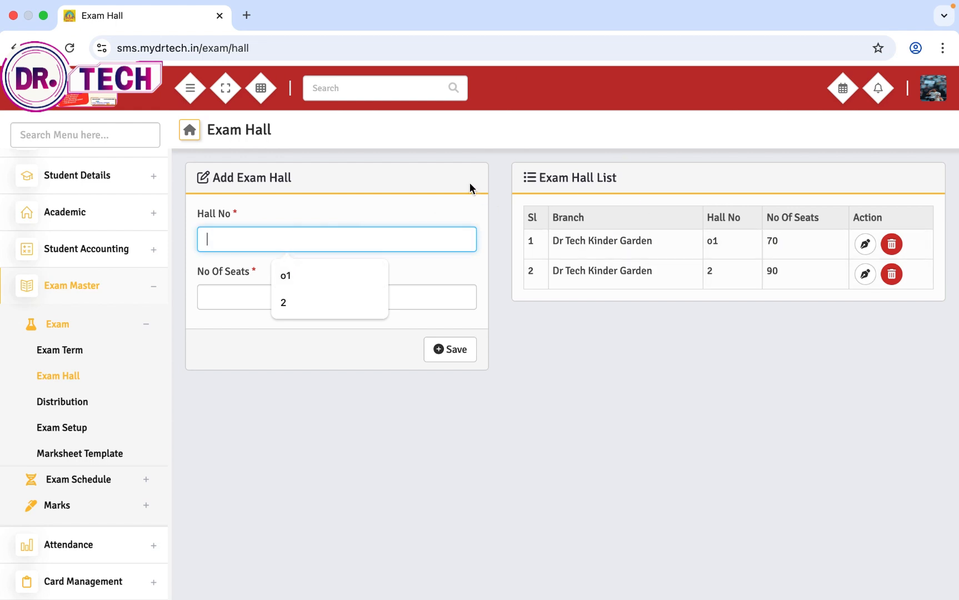
type("3")
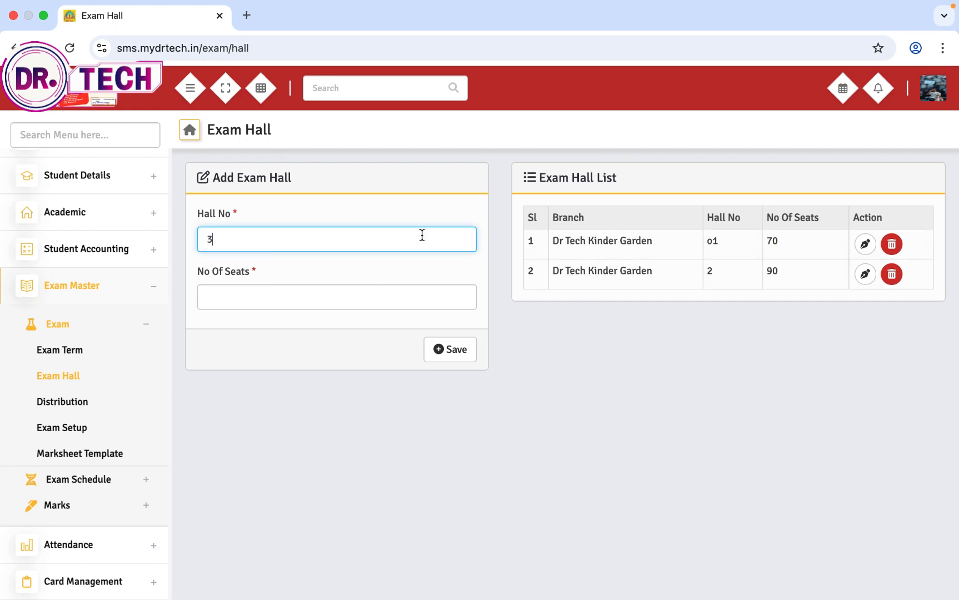
left_click(332, 305)
type("60")
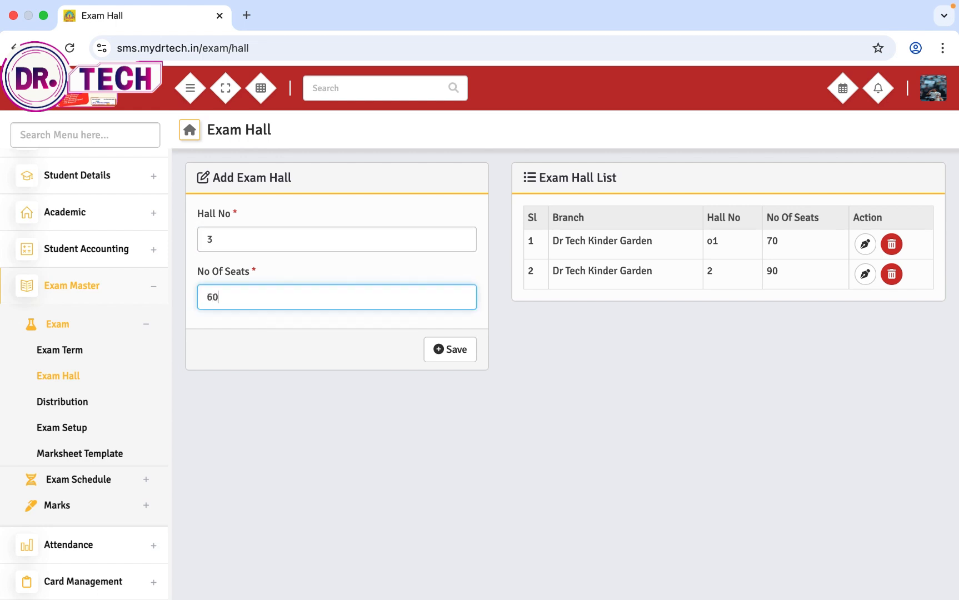
left_click(464, 348)
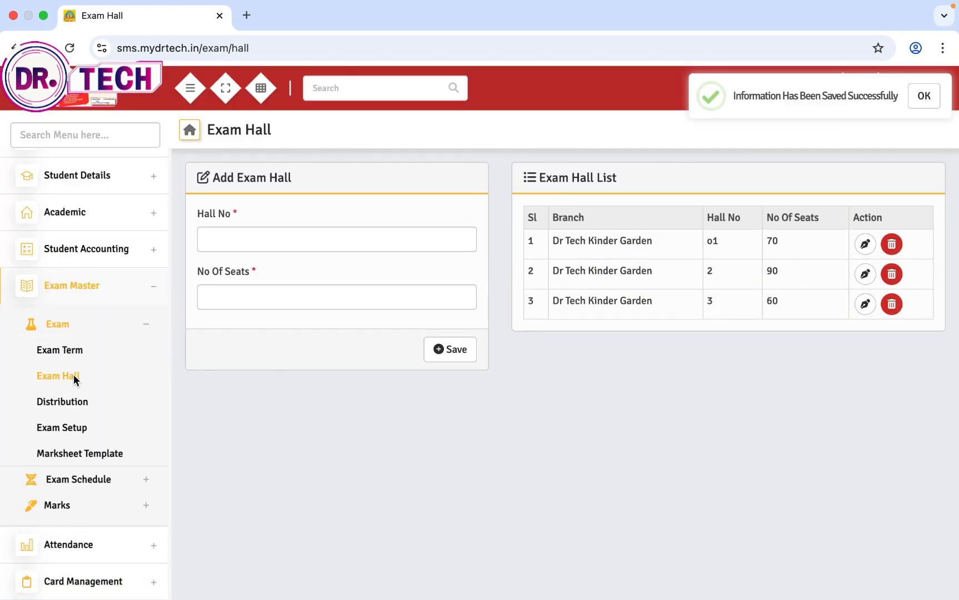
Step: Add a mark distribution named "Theory" and save it
left_click(74, 402)
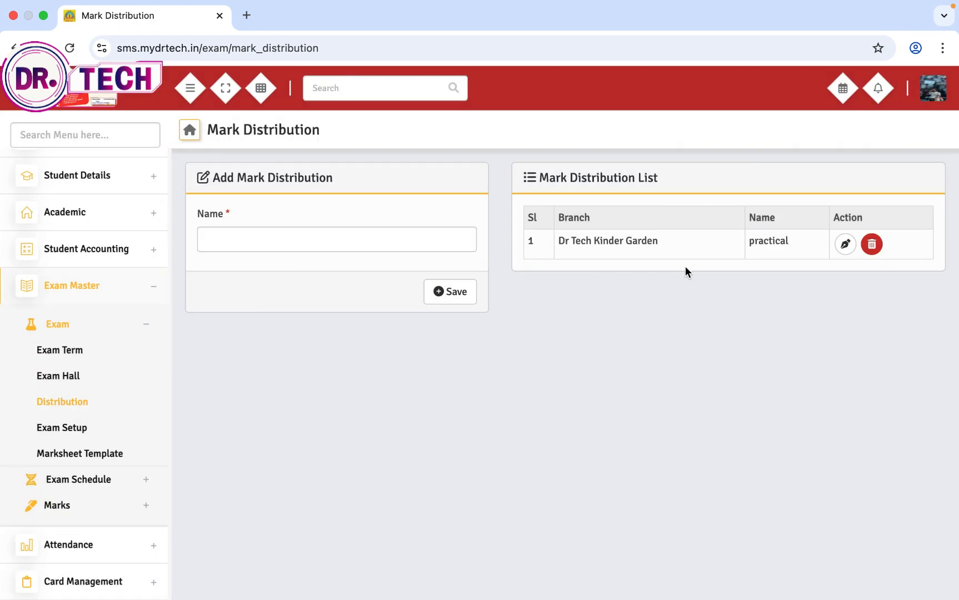
left_click(377, 237)
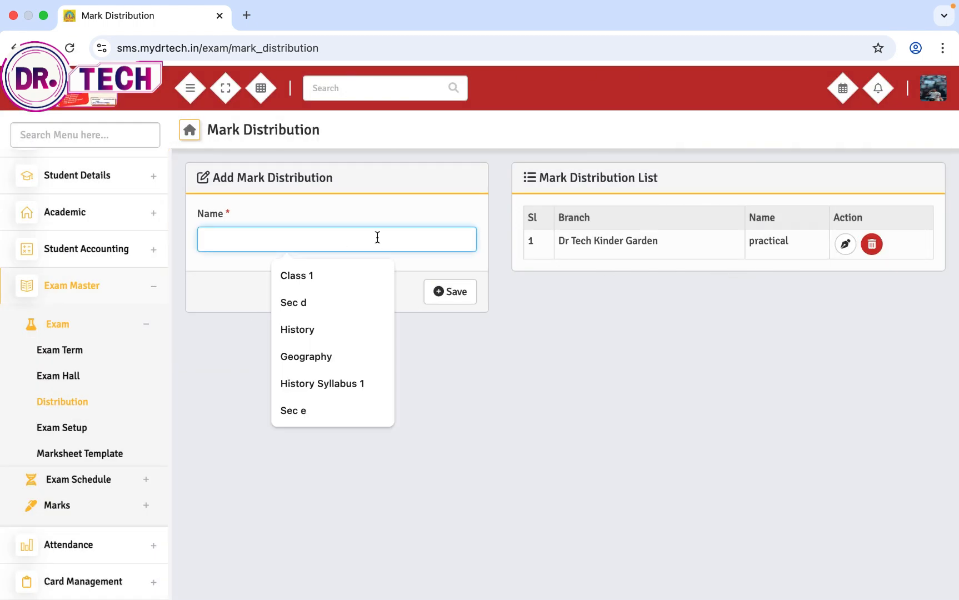
type("Theory")
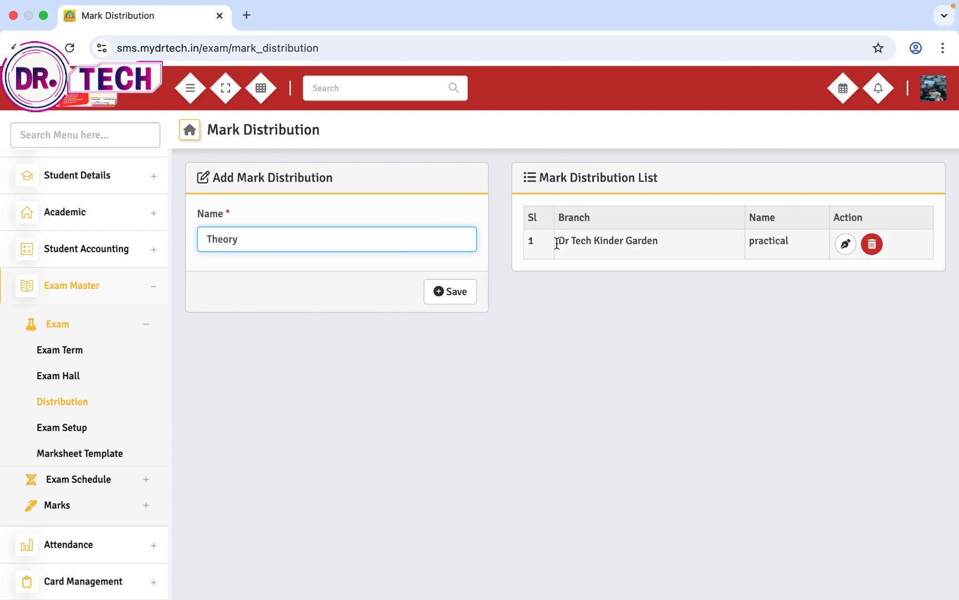
left_click(464, 286)
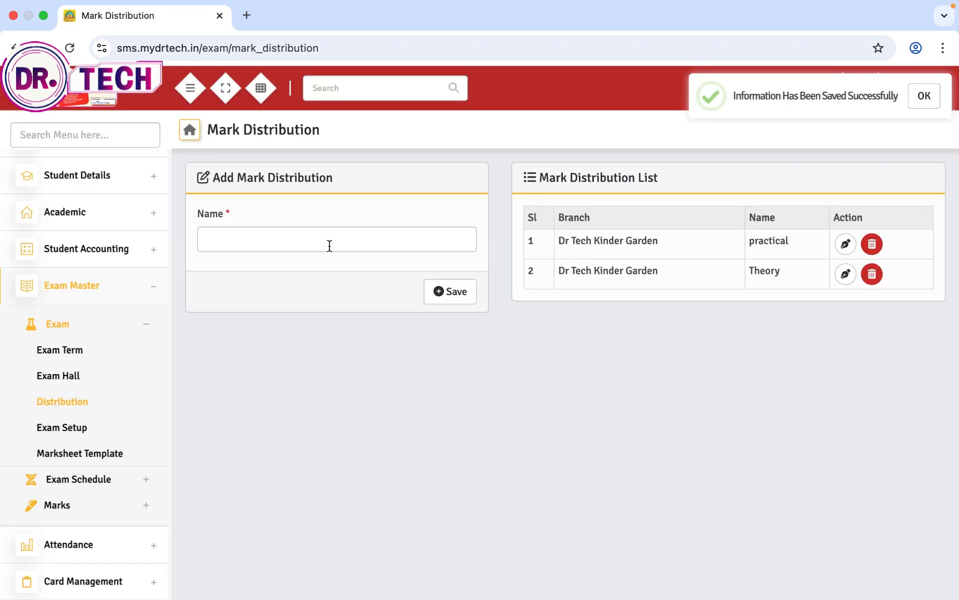
Step: Add and save two more mark distributions, one named "oral" and one named "Written"
left_click(329, 237)
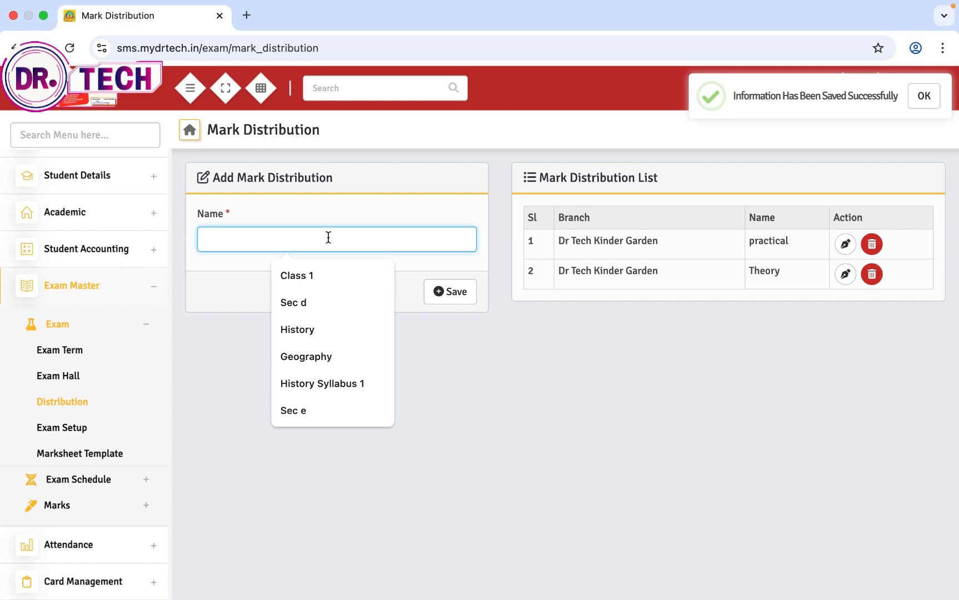
type("oral")
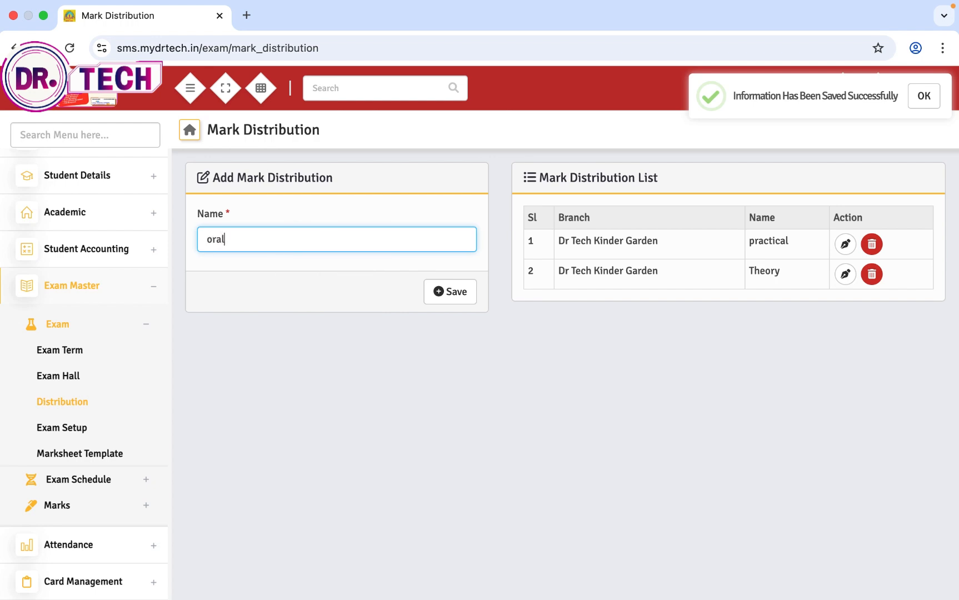
left_click(445, 286)
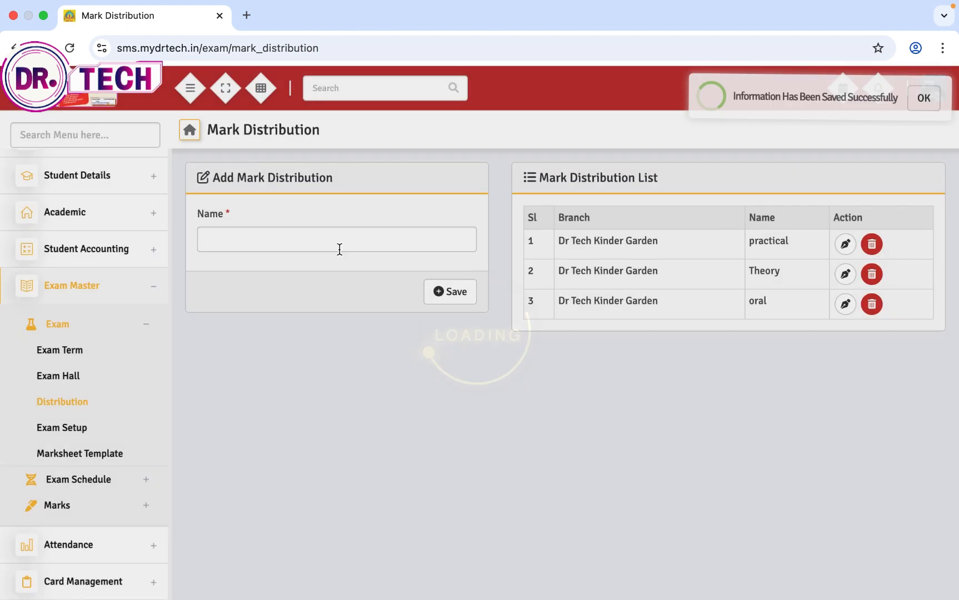
left_click(338, 247)
type("Written")
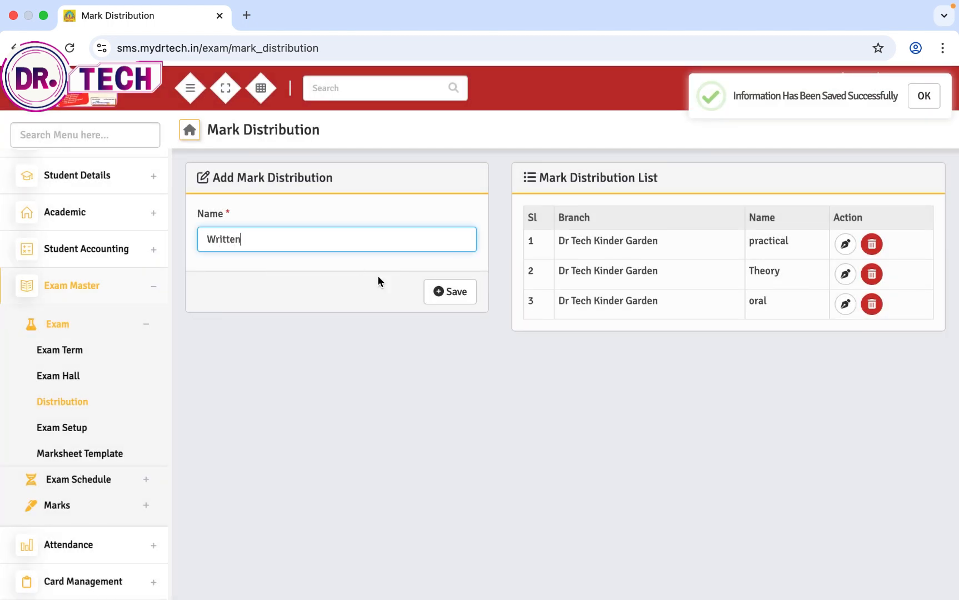
left_click(459, 290)
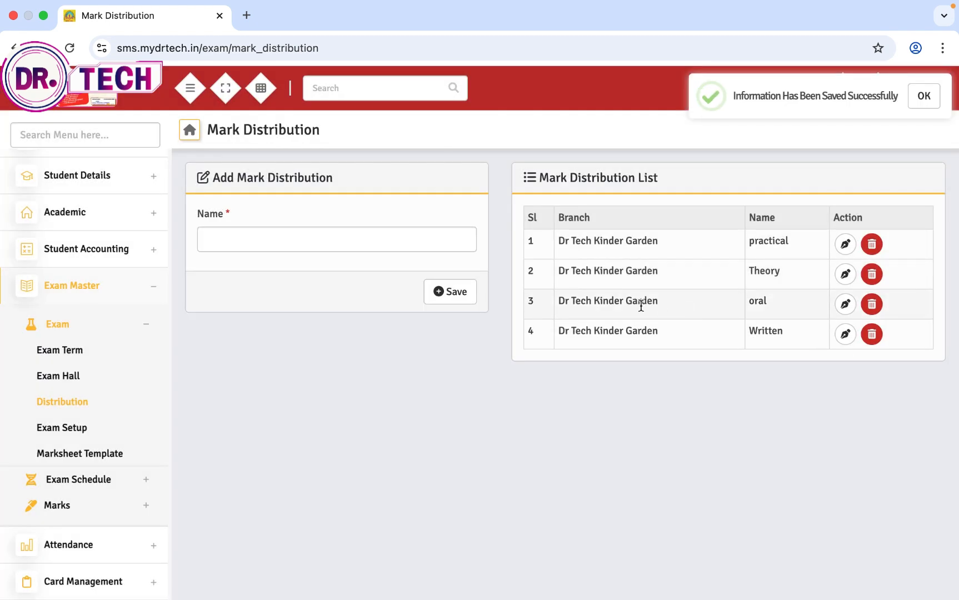
Step: Create and save a published exam named "3rd Term" for the 3rd term, with exam type Marks and the Written mark distribution
left_click(84, 434)
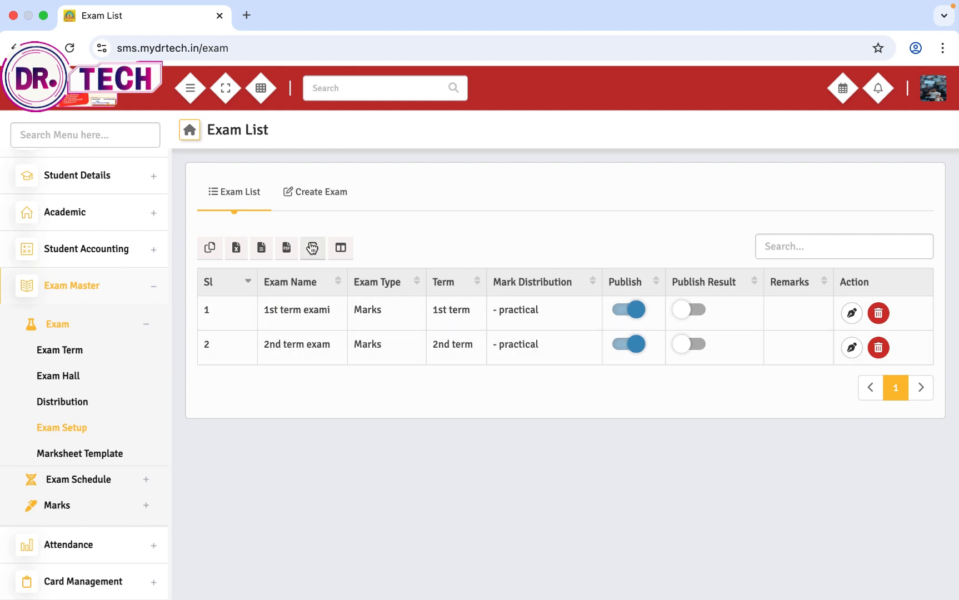
left_click(323, 192)
left_click(434, 240)
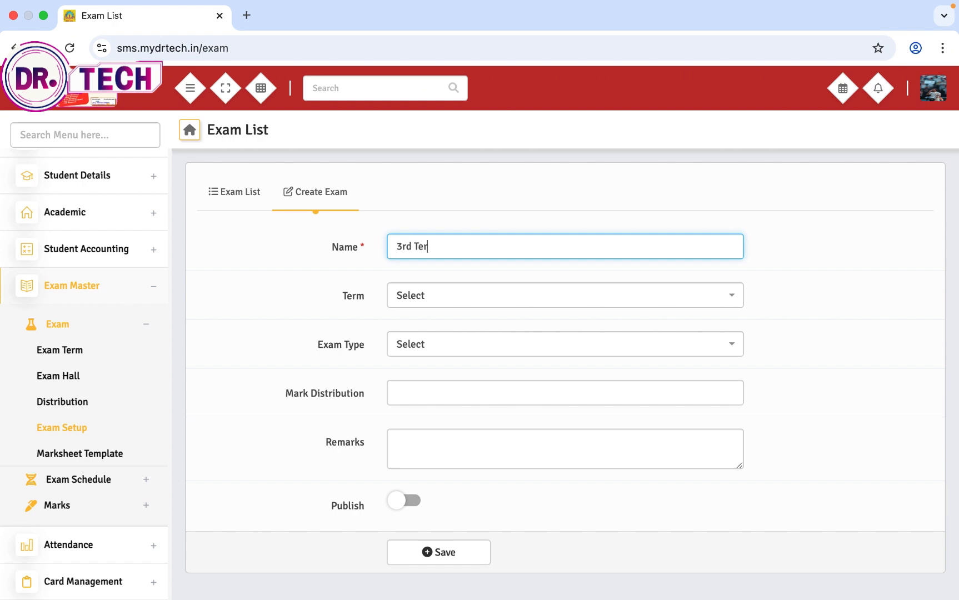
left_click(458, 295)
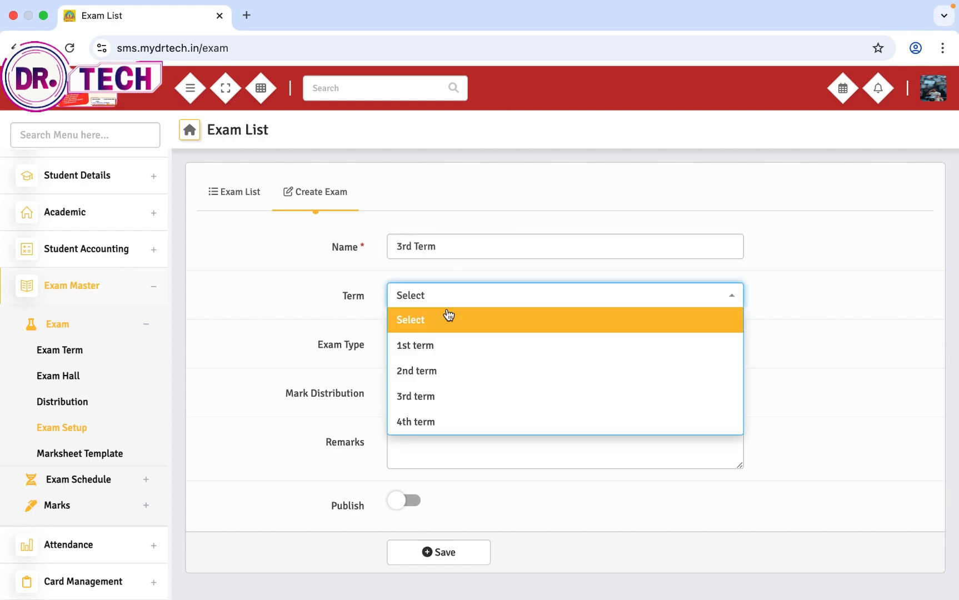
left_click(432, 402)
left_click(435, 349)
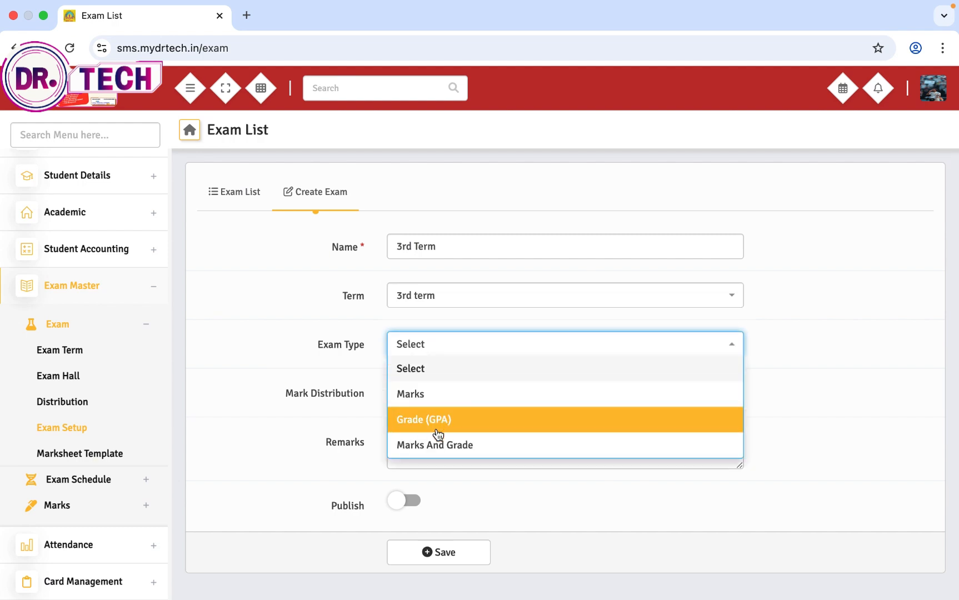
left_click(426, 394)
left_click(424, 395)
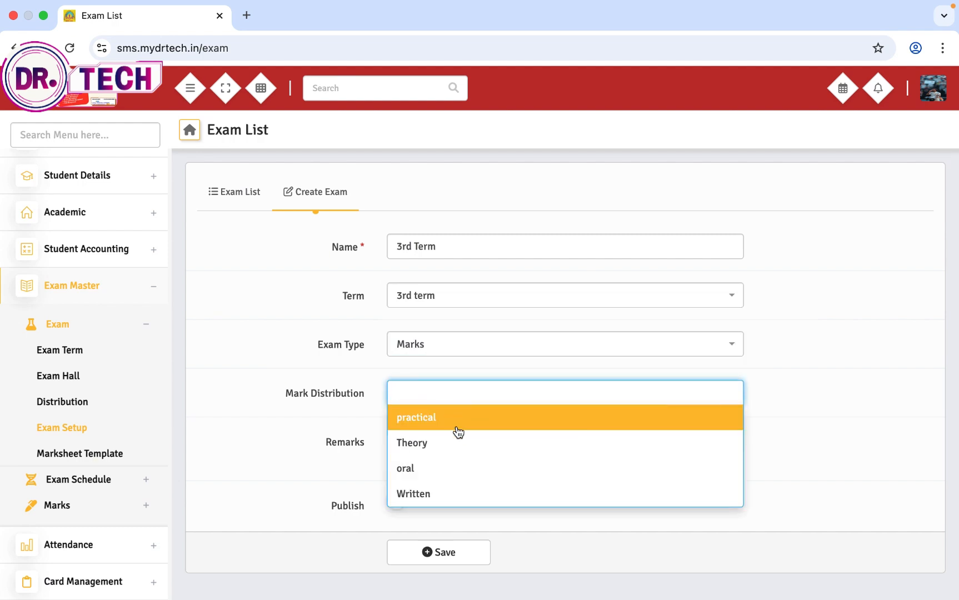
left_click(427, 493)
left_click(423, 448)
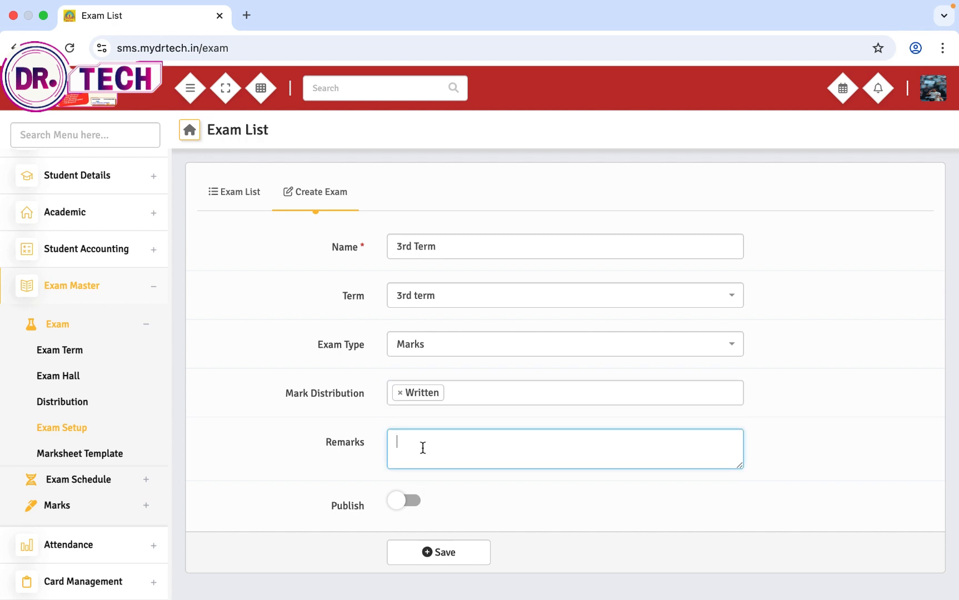
left_click(414, 503)
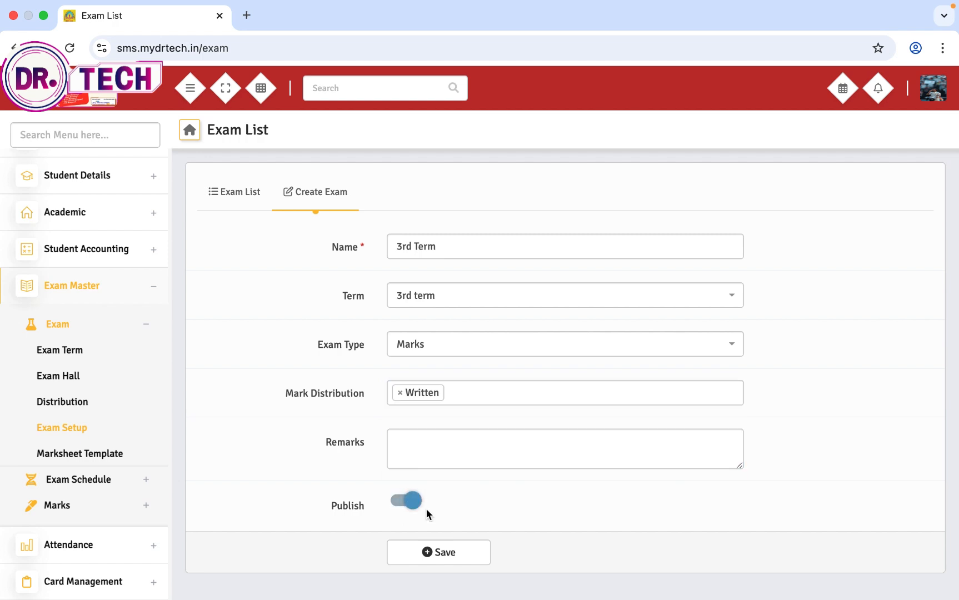
left_click(438, 554)
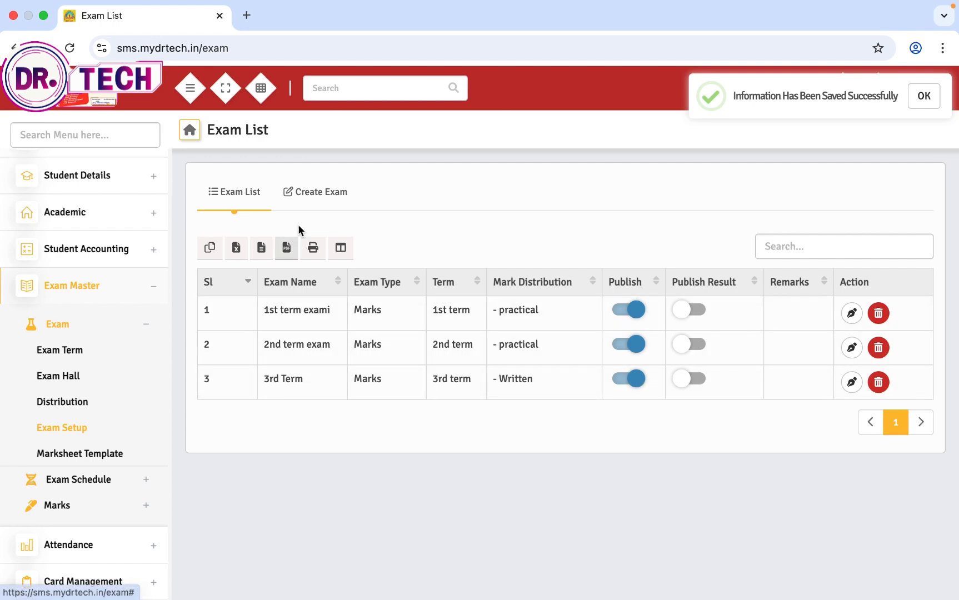
Step: Start a new marksheet template and set its page layout to Portrait
left_click(104, 455)
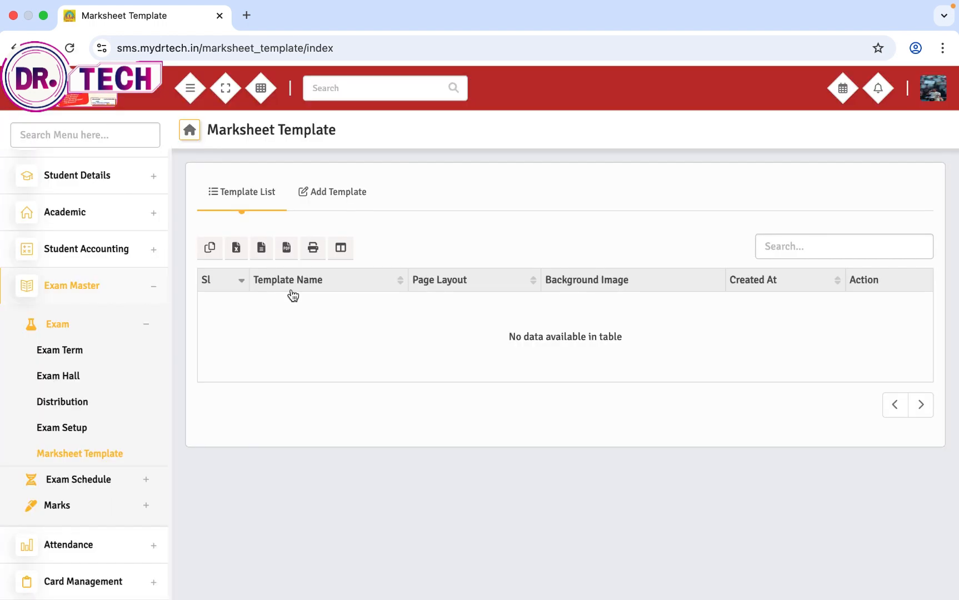
left_click(328, 206)
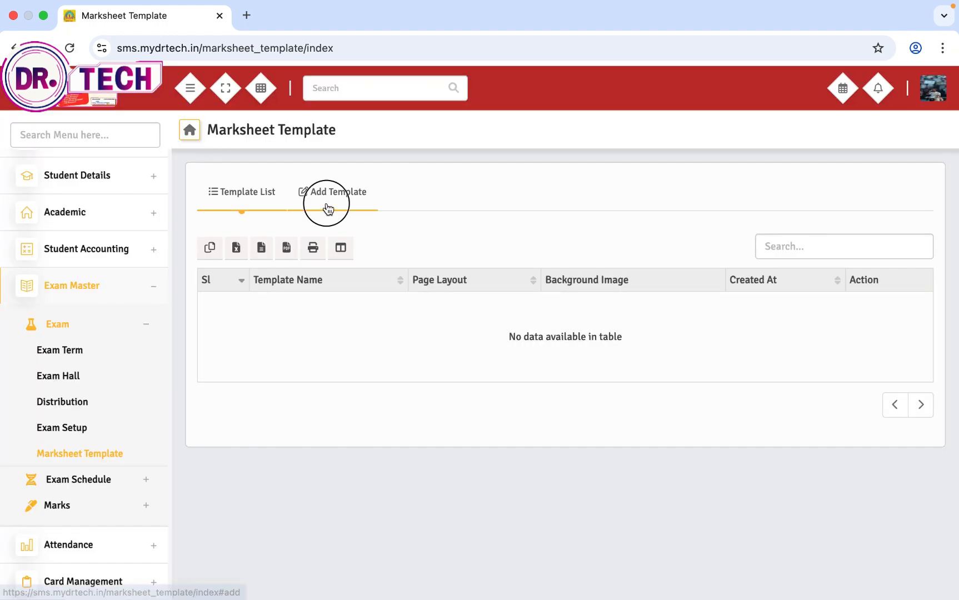
left_click(391, 252)
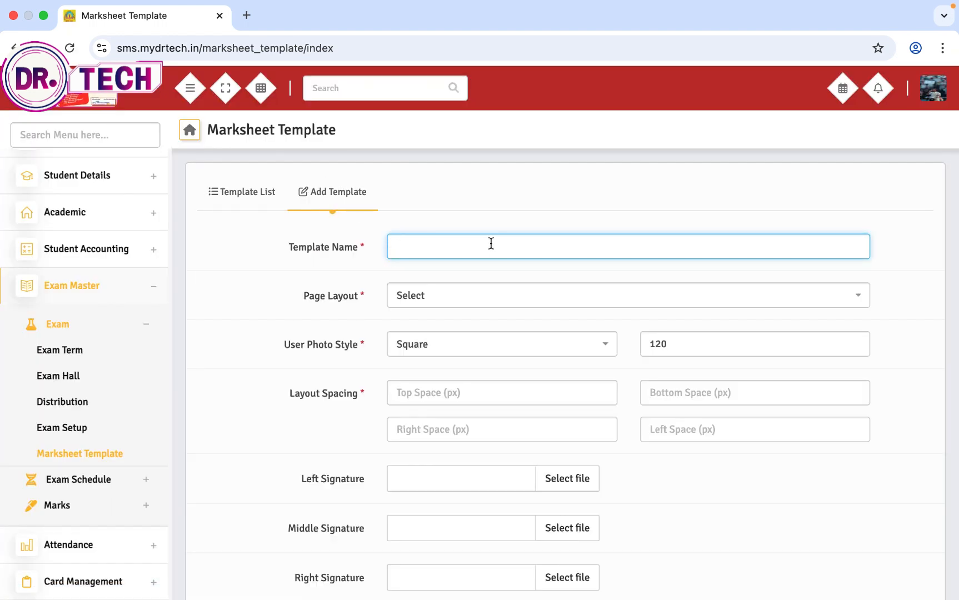
left_click(411, 309)
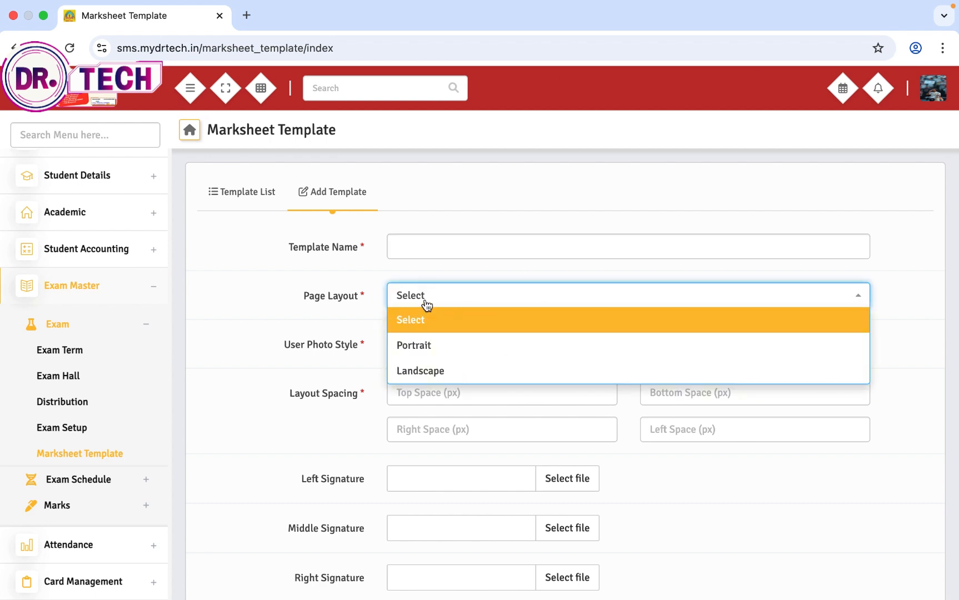
left_click(431, 344)
Step: Try the Landscape page layout for the marksheet template and set it back to Portrait
left_click(423, 309)
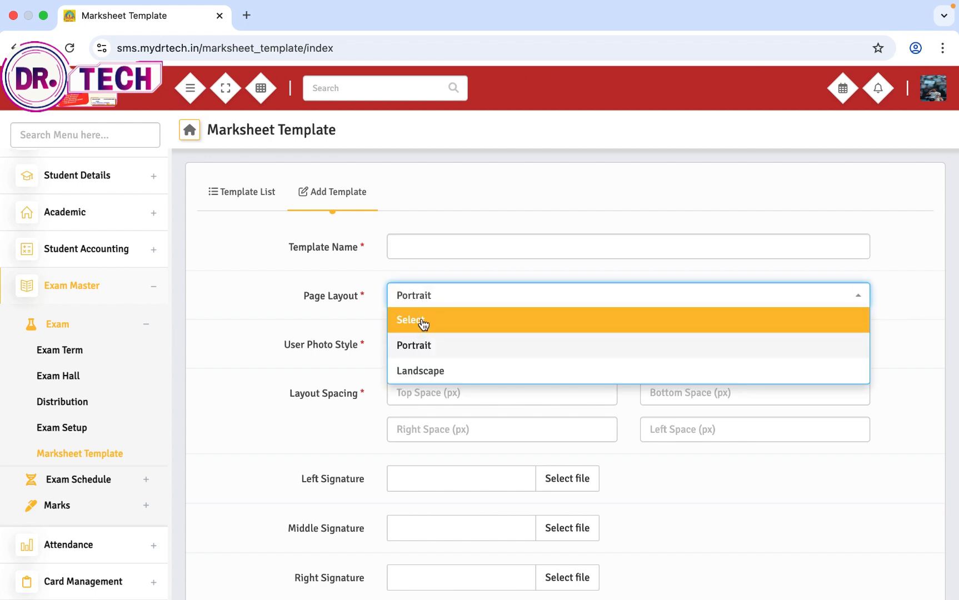
left_click(422, 366)
left_click(422, 300)
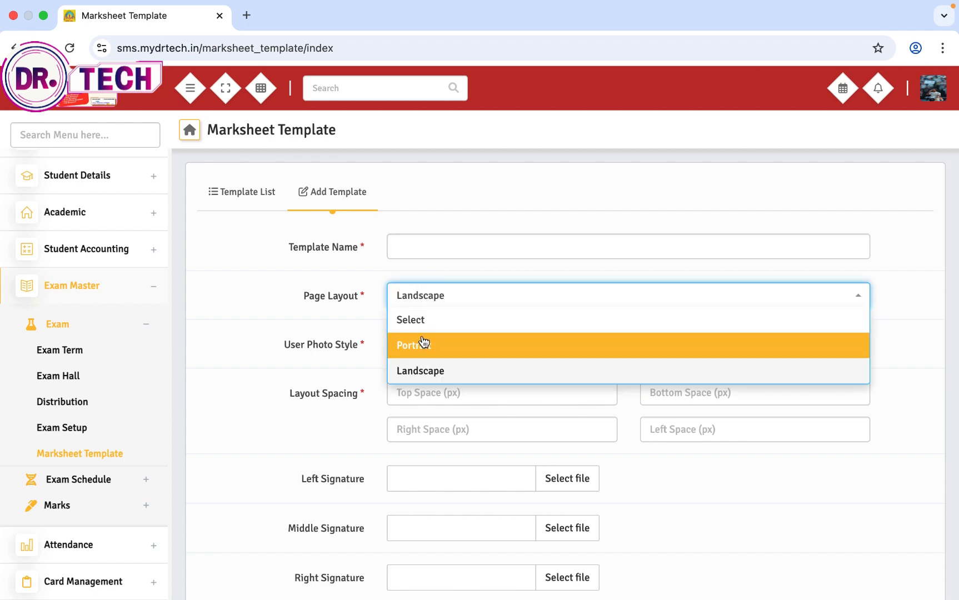
left_click(423, 343)
Step: Review the user photo style options, the photo size and the four layout spacing fields of the marksheet template
left_click(416, 349)
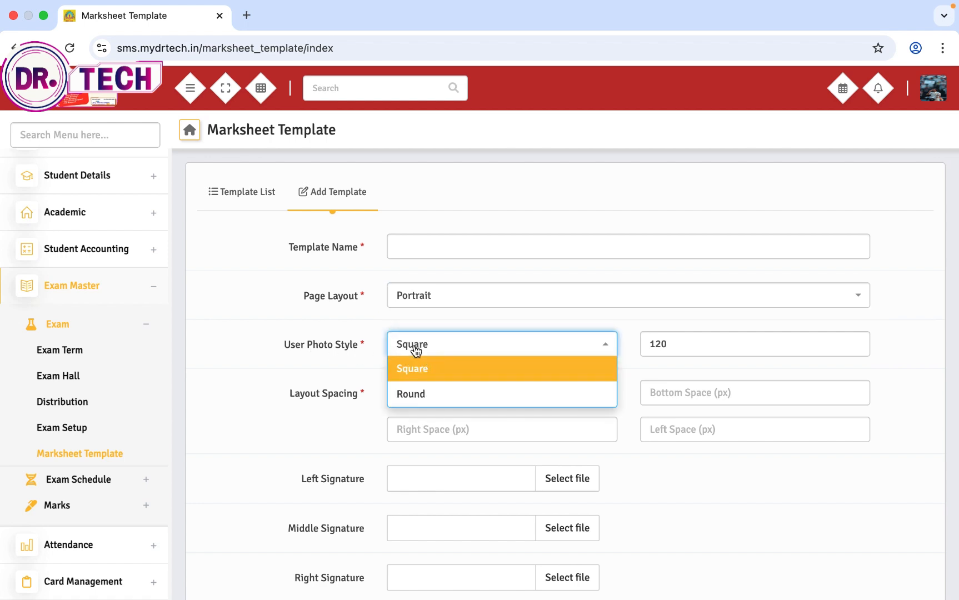
left_click(552, 344)
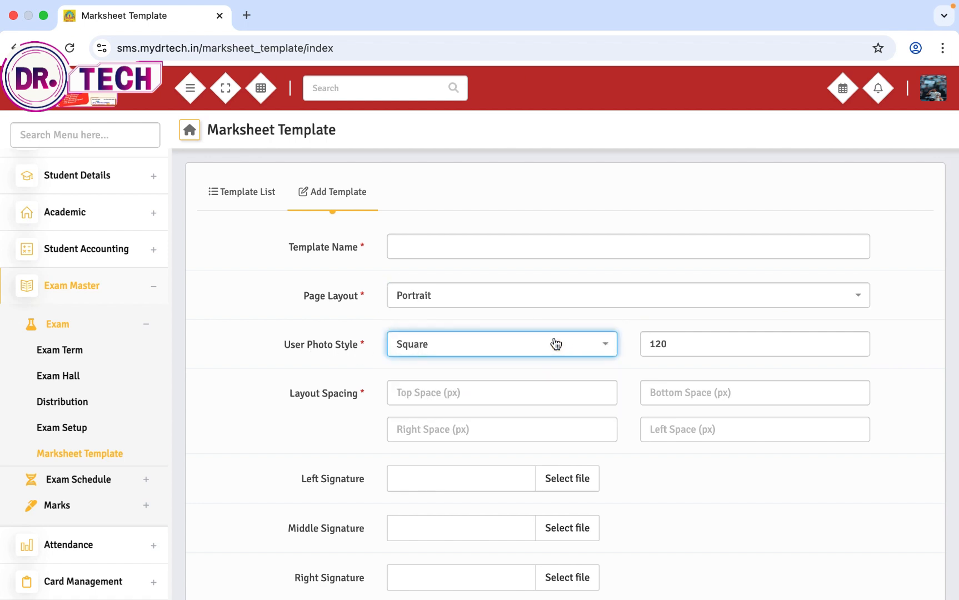
left_click(682, 345)
left_click(422, 397)
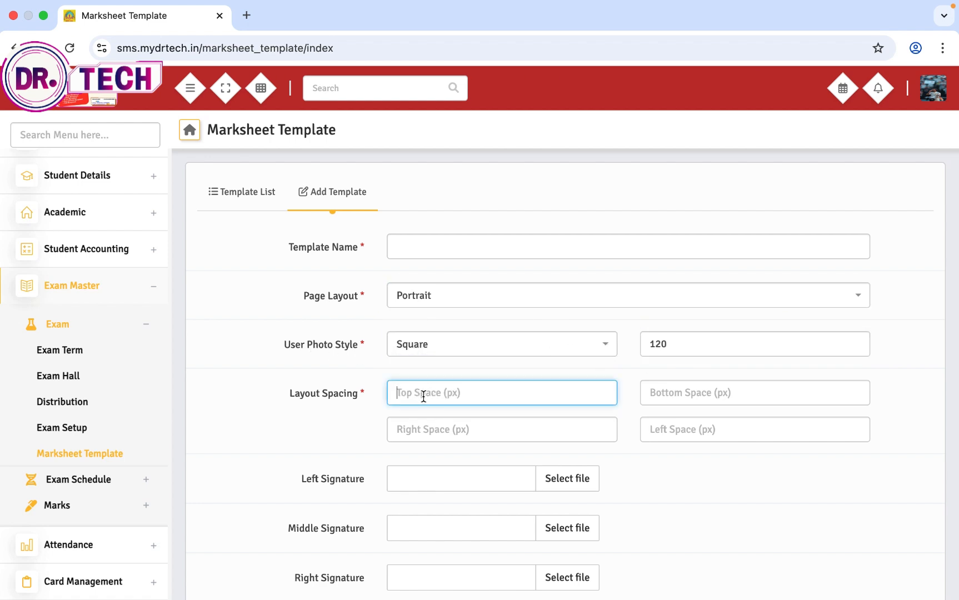
left_click(672, 392)
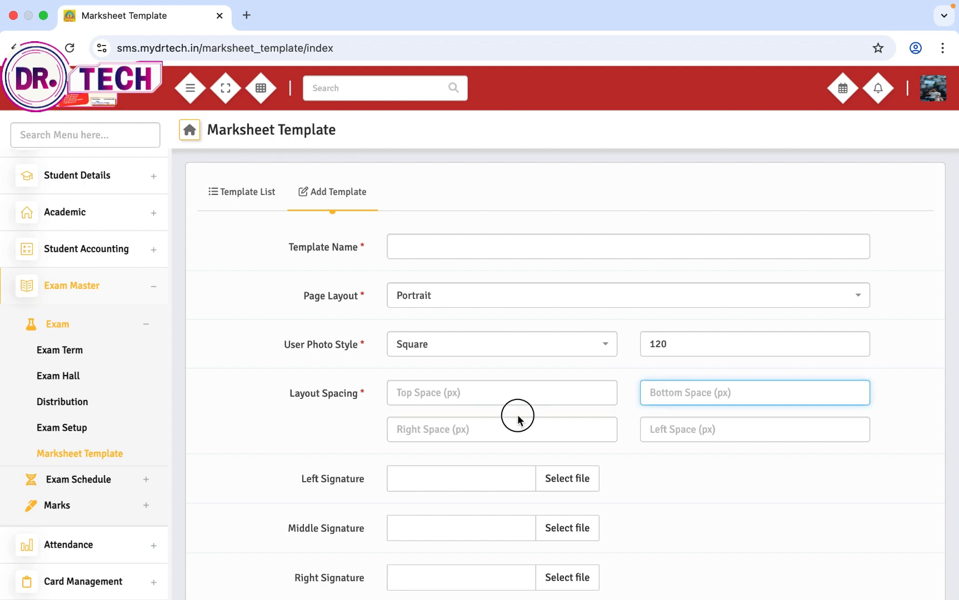
left_click(563, 429)
left_click(723, 445)
left_click(689, 426)
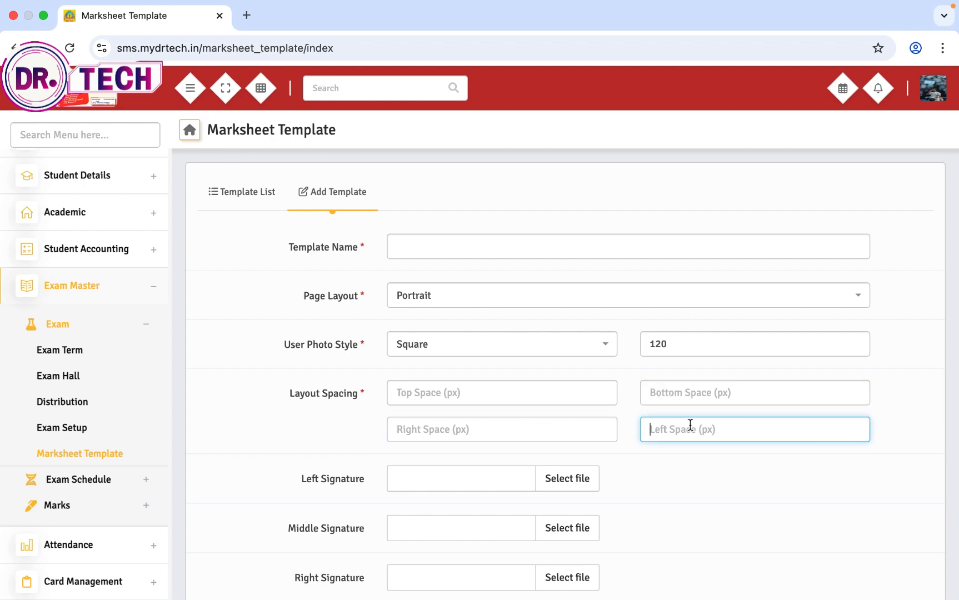
scroll(490, 461, "down", 3)
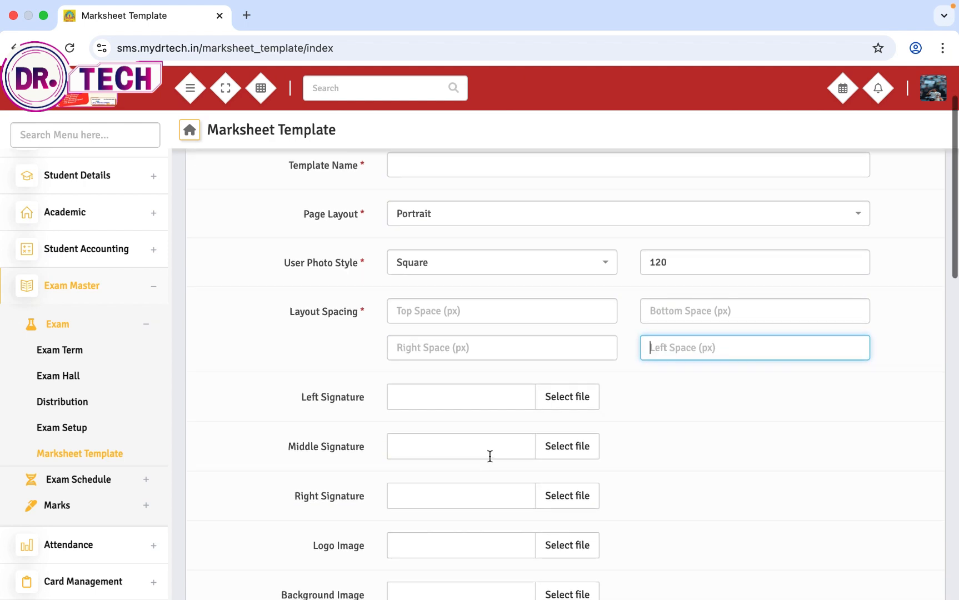
left_click(464, 395)
left_click(552, 399)
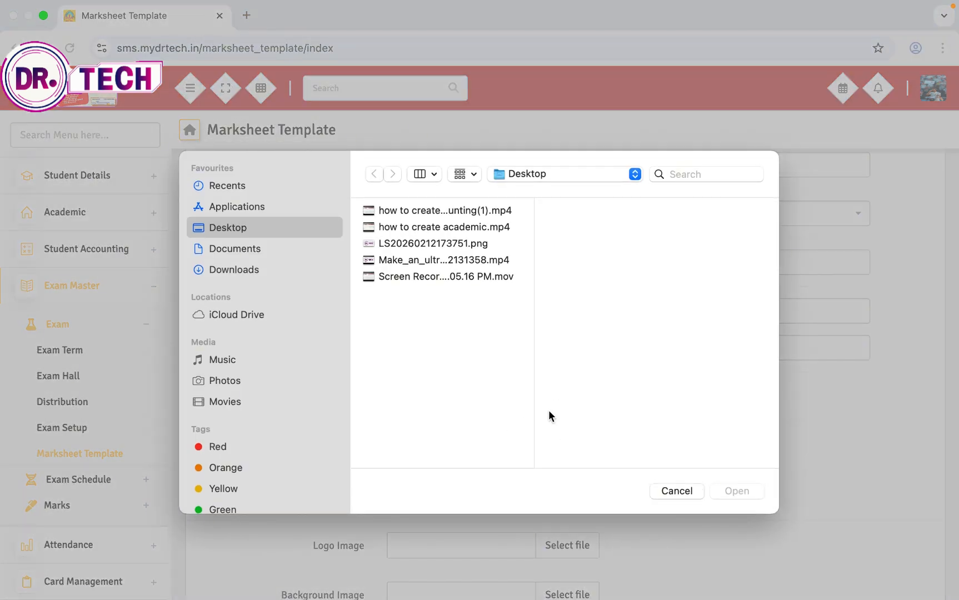
left_click(684, 496)
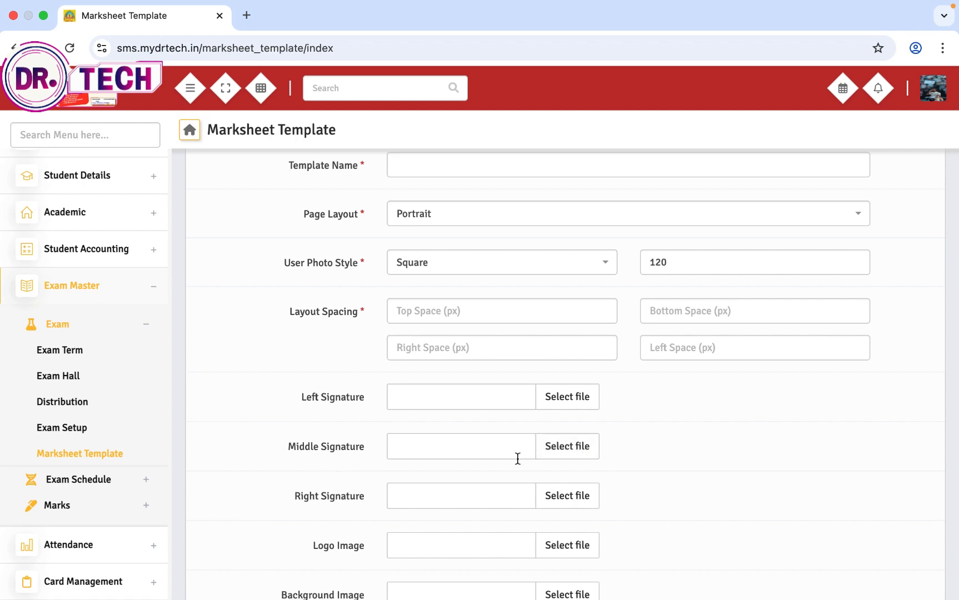
Step: Review the template's signature, image, header, footer and result display options and try to save the template
scroll(557, 459, "down", 2)
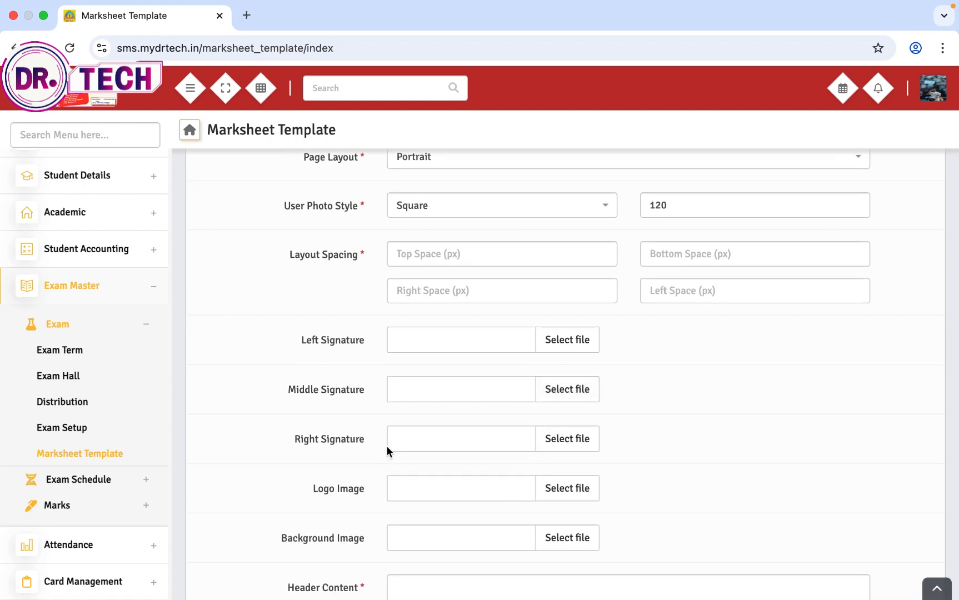
scroll(555, 503, "down", 1)
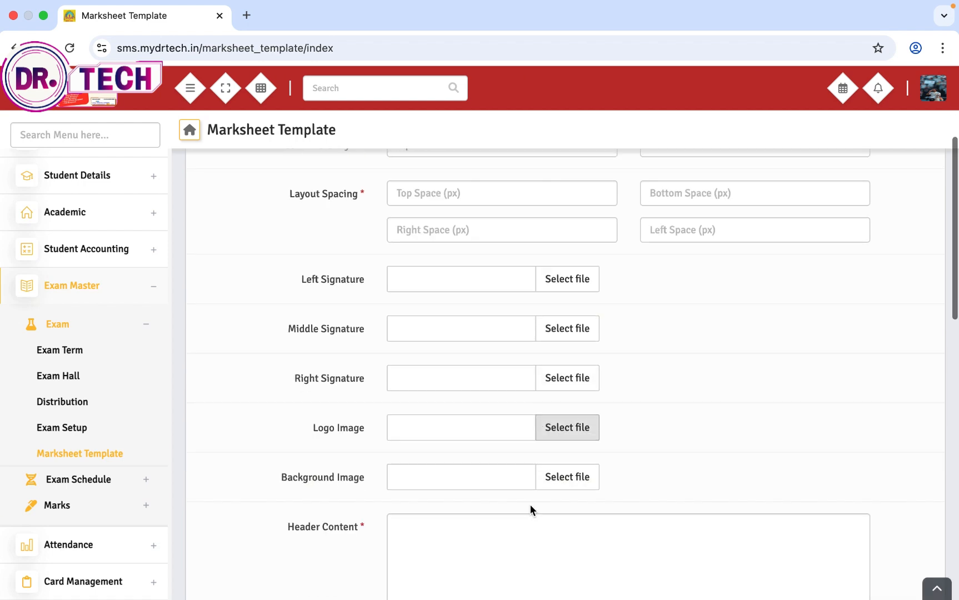
scroll(549, 516, "down", 2)
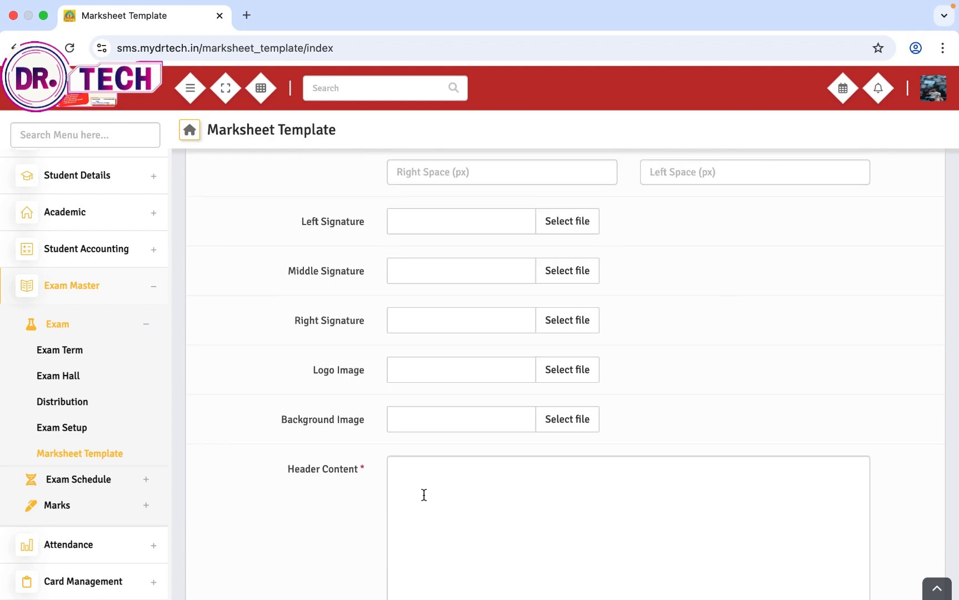
scroll(472, 498, "down", 8)
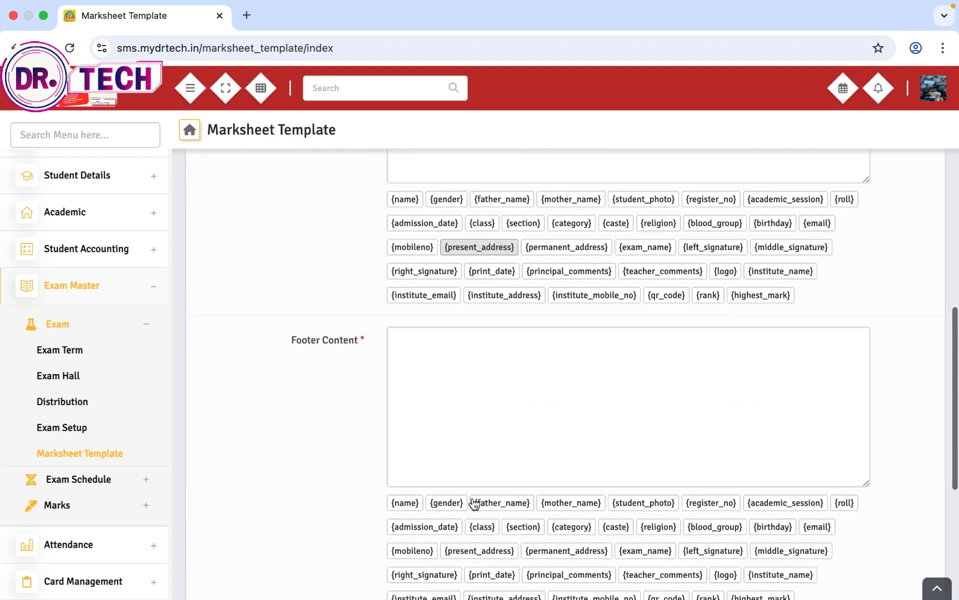
scroll(475, 416, "down", 5)
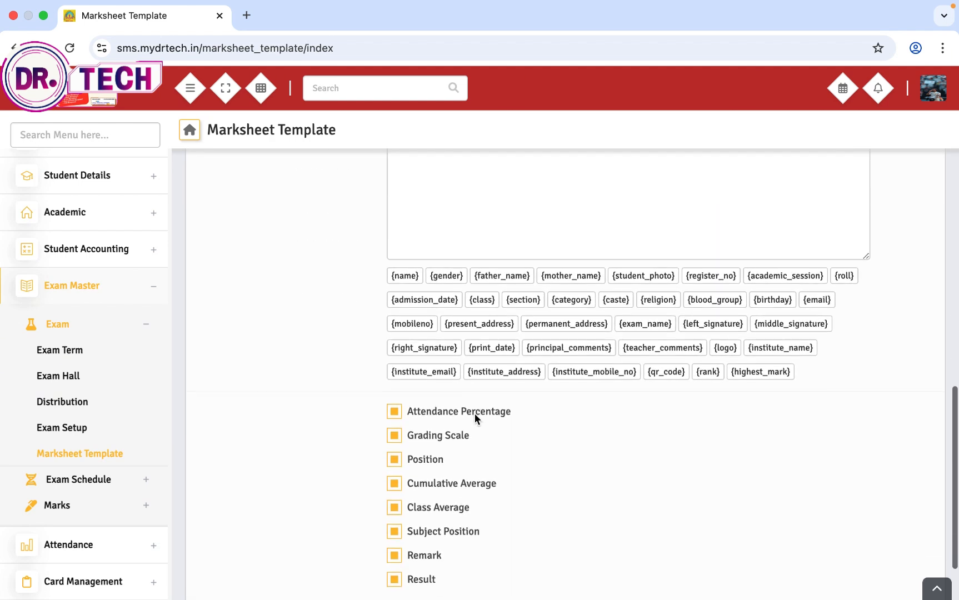
scroll(475, 420, "down", 2)
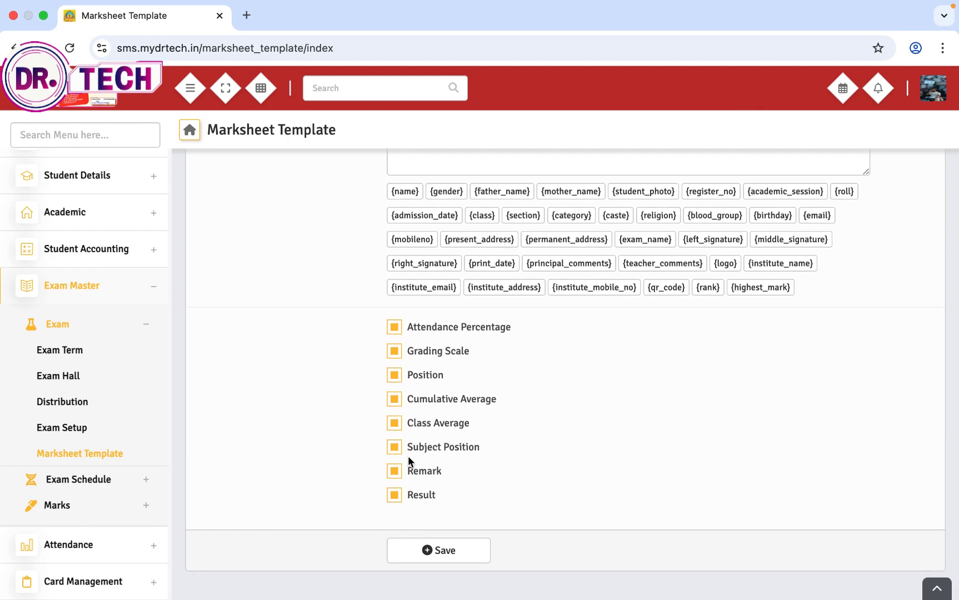
left_click(434, 554)
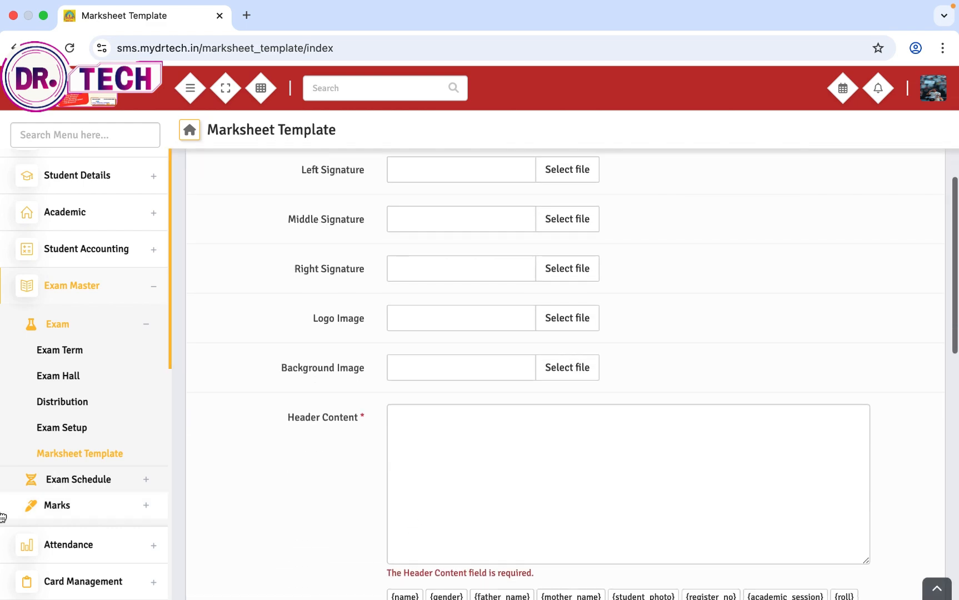
Step: Open the exam schedule list and filter it for Class 2, section SEC A
left_click(65, 481)
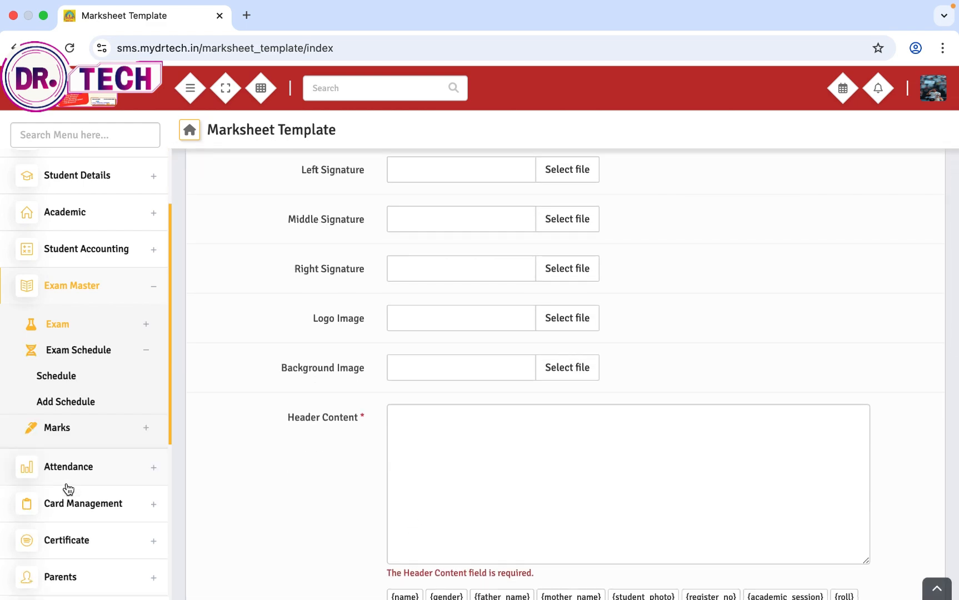
left_click(56, 376)
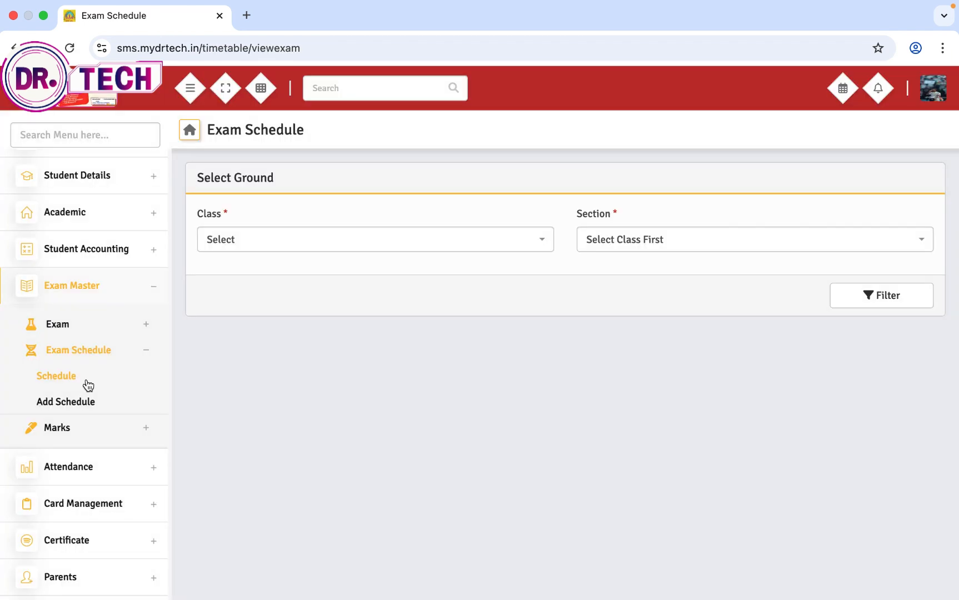
left_click(282, 241)
left_click(259, 287)
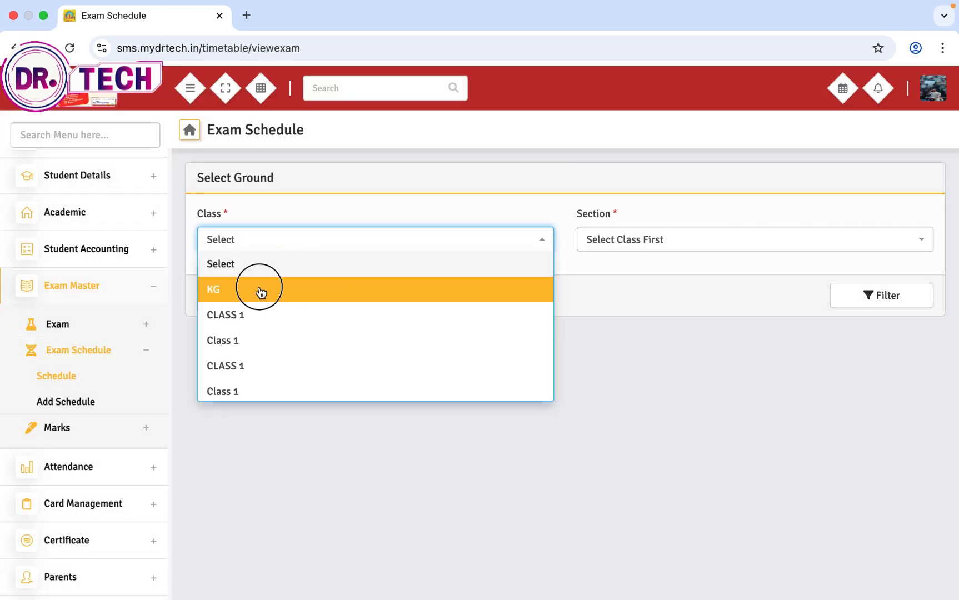
left_click(369, 244)
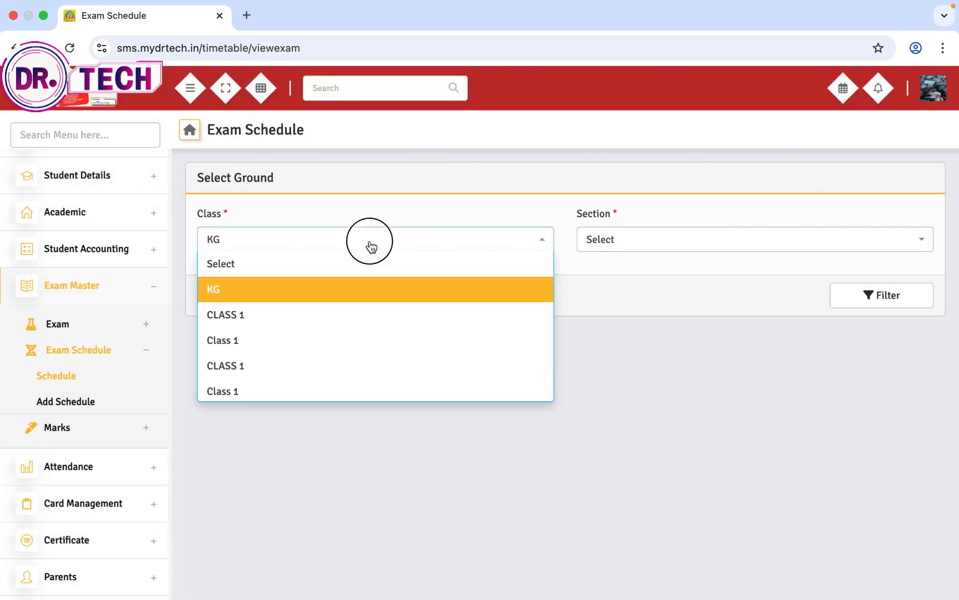
scroll(328, 342, "down", 1)
left_click(289, 368)
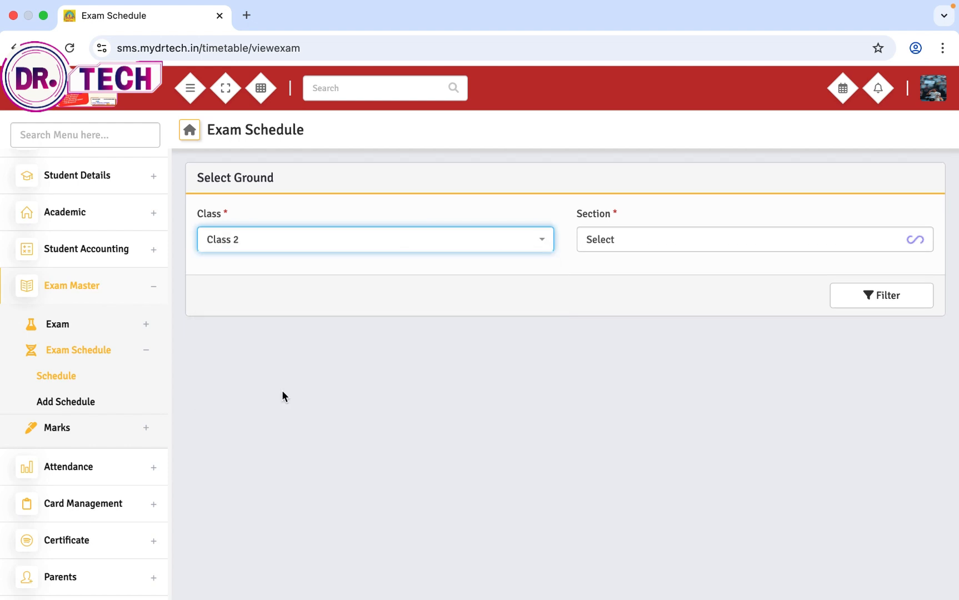
left_click(606, 245)
left_click(605, 289)
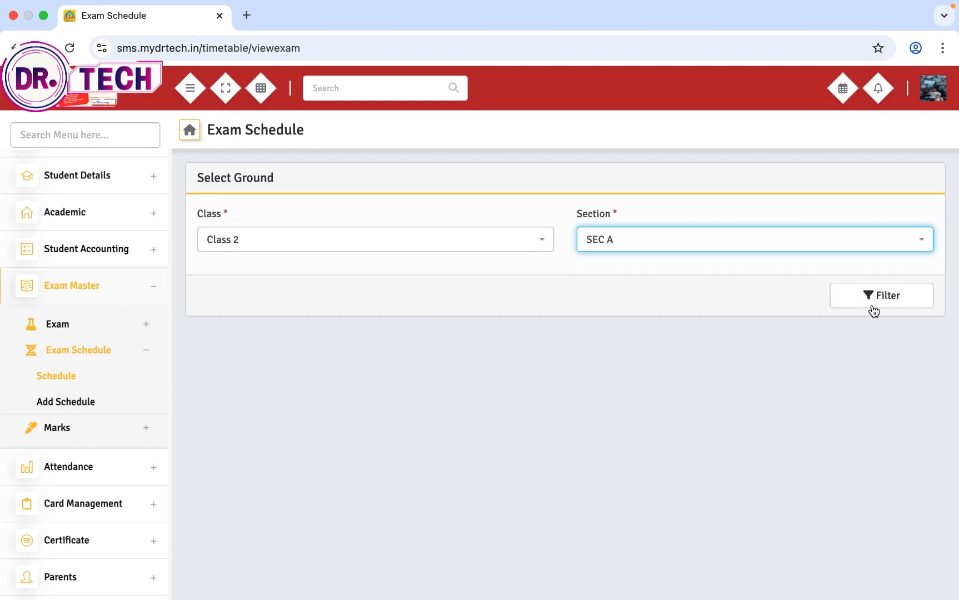
left_click(874, 304)
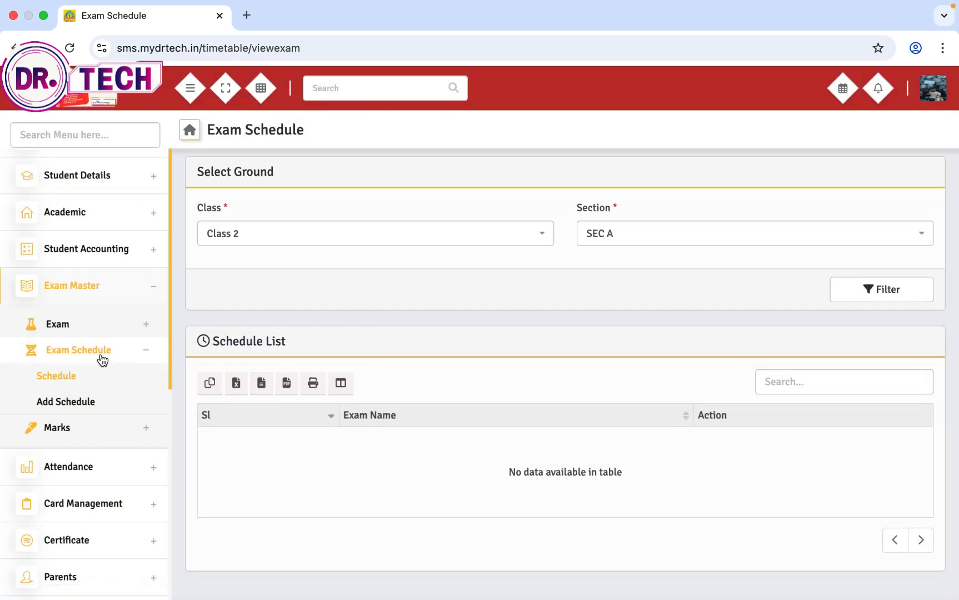
Step: Start adding an exam schedule for the exam 1st term exami (1st term) with CLASS 1 as the class
left_click(70, 406)
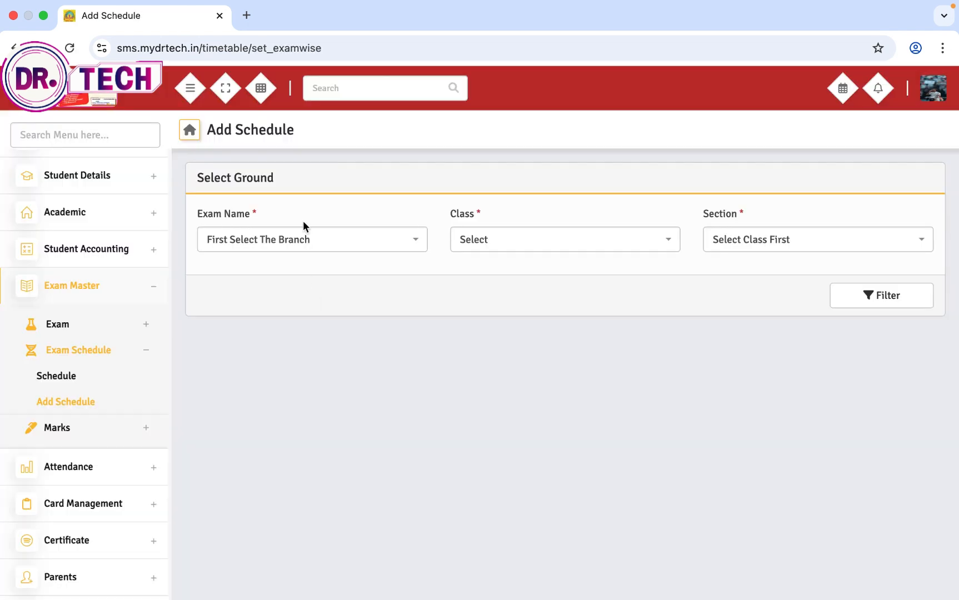
left_click(306, 240)
left_click(240, 291)
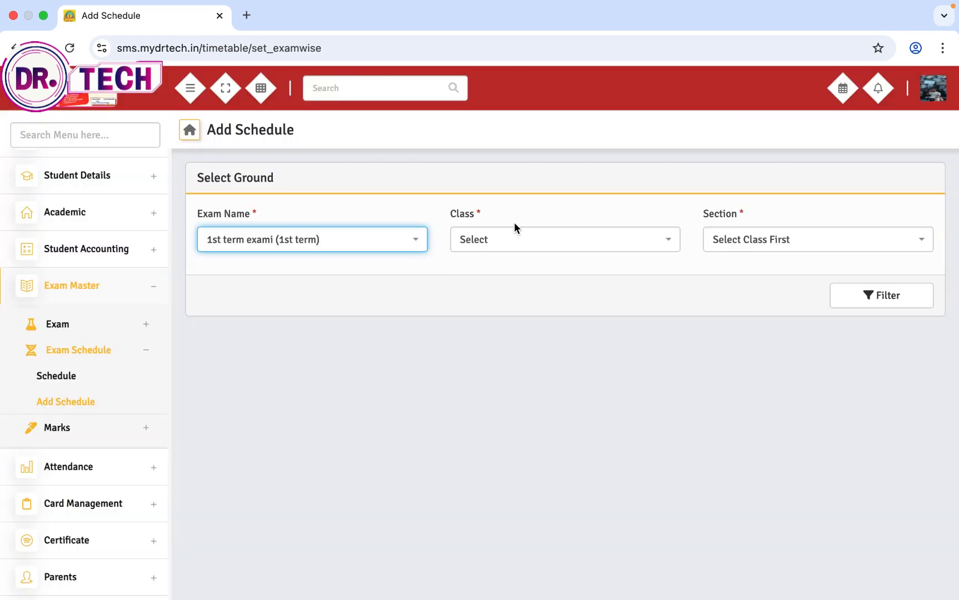
left_click(506, 243)
left_click(499, 314)
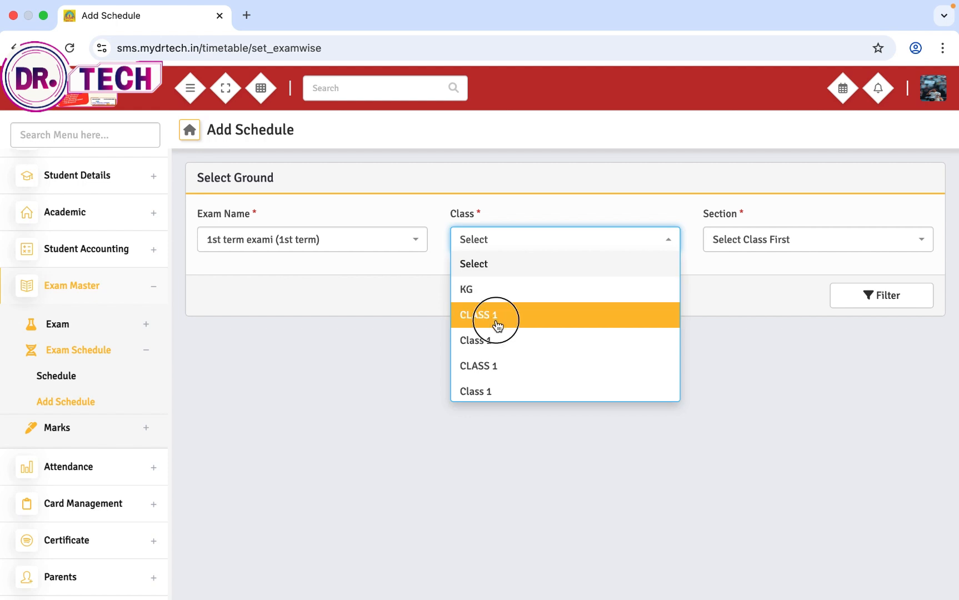
left_click(729, 247)
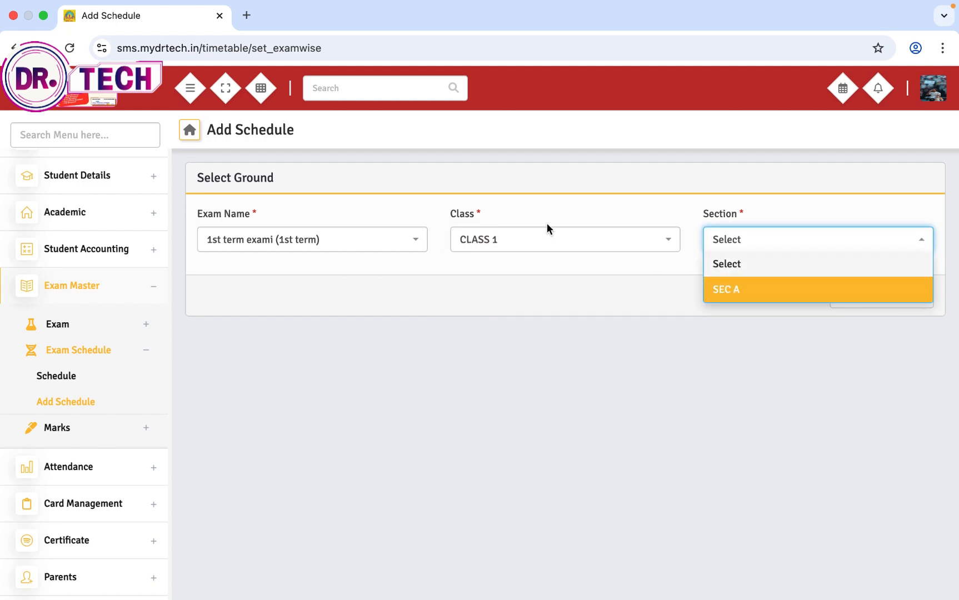
left_click(353, 251)
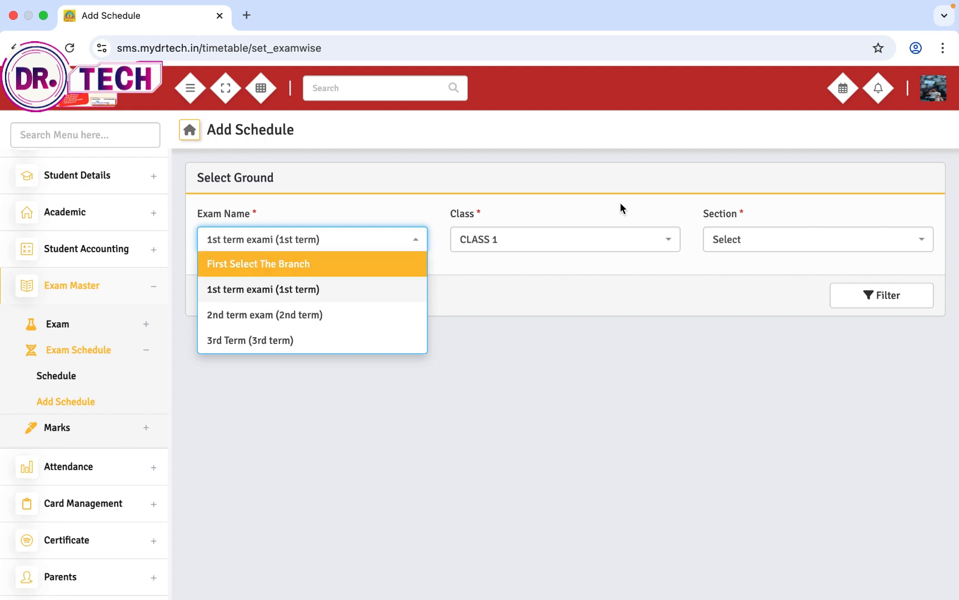
Step: Change the new schedule's class to Class 2 with section SEC A and load its subject list
left_click(600, 239)
scroll(556, 367, "down", 1)
left_click(559, 376)
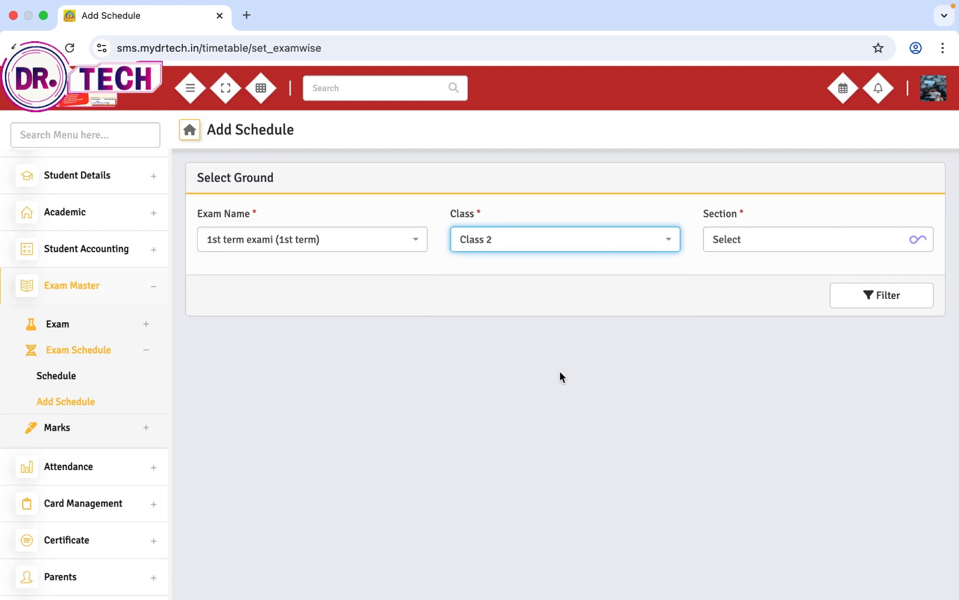
left_click(742, 254)
left_click(731, 283)
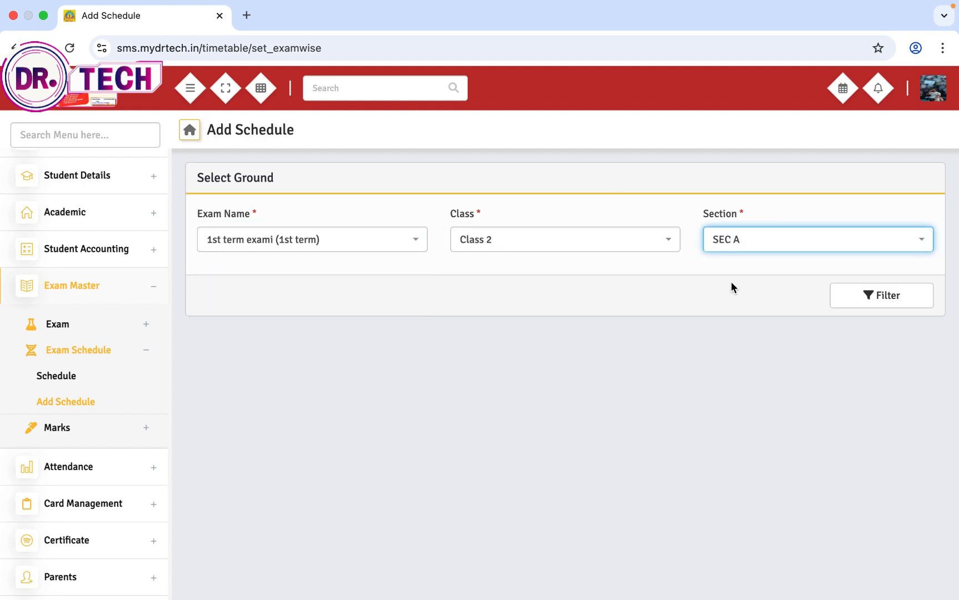
left_click(866, 299)
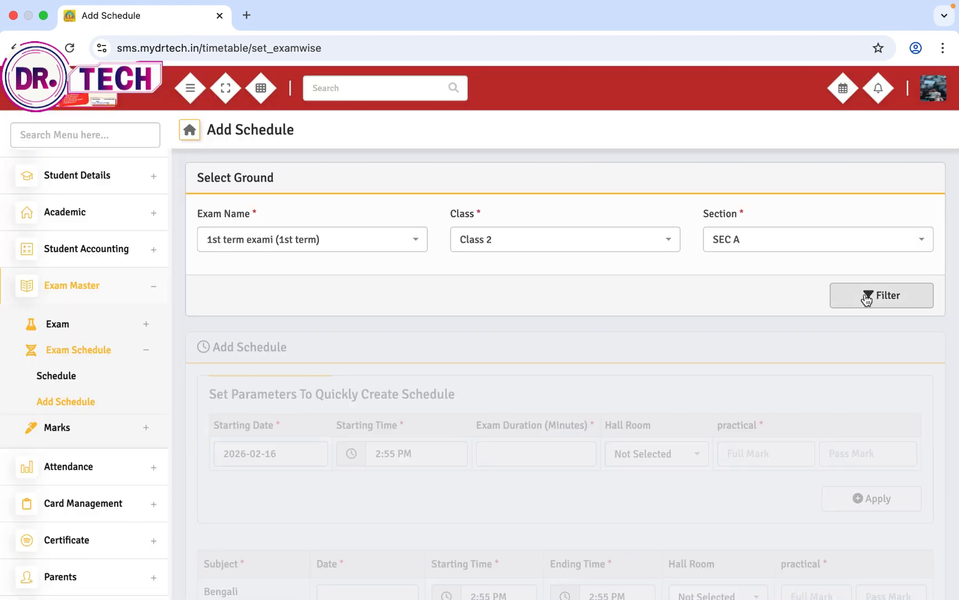
Step: Set the quick schedule parameters to an exam duration of 129 minutes and hall room o1
scroll(641, 383, "down", 3)
scroll(641, 387, "up", 5)
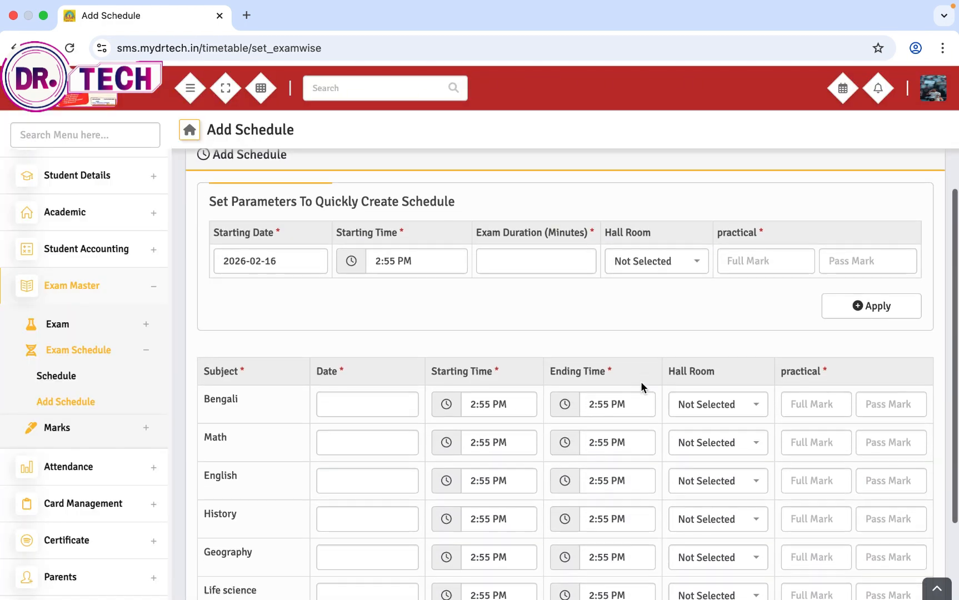
scroll(643, 389, "down", 4)
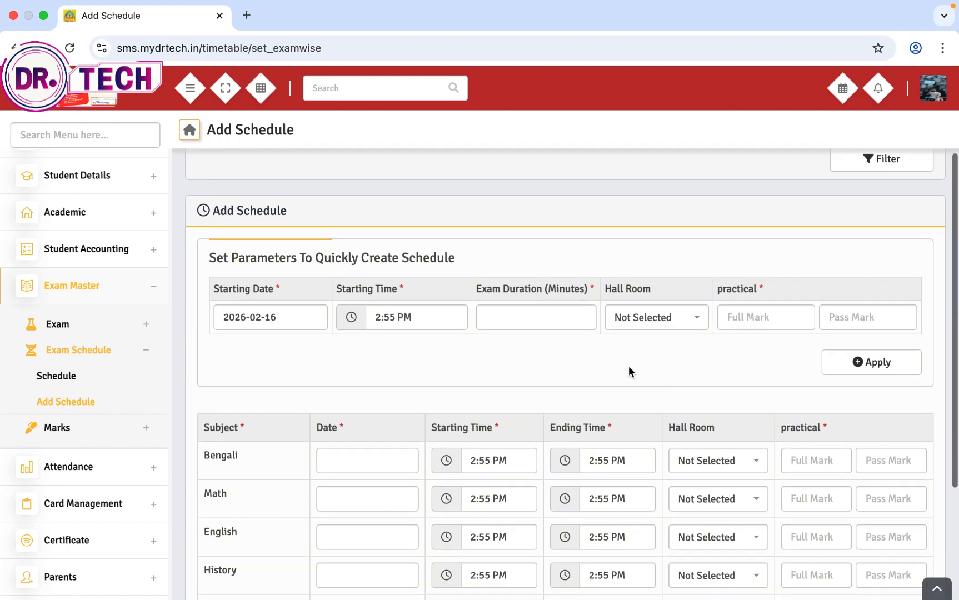
left_click(561, 318)
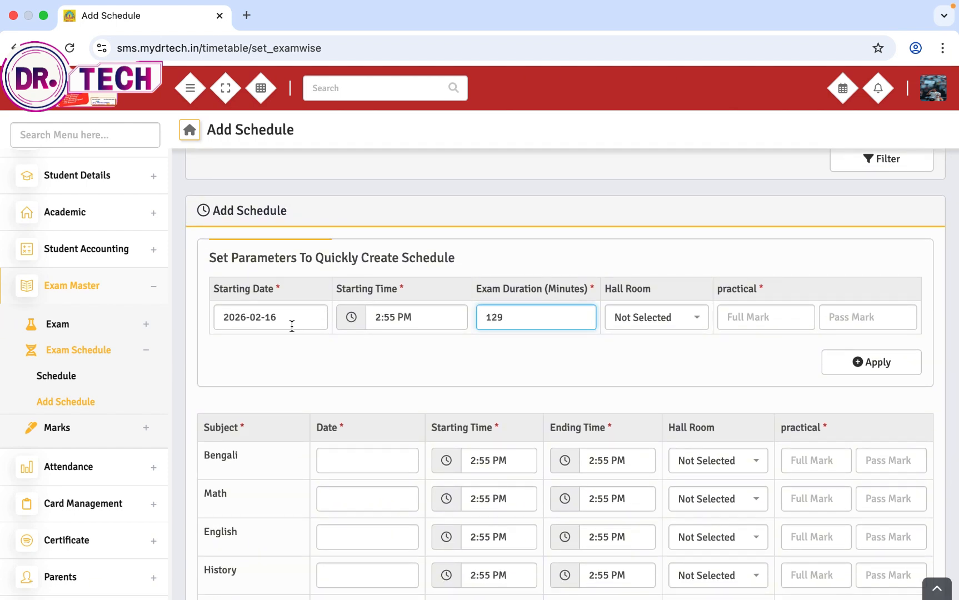
left_click(632, 316)
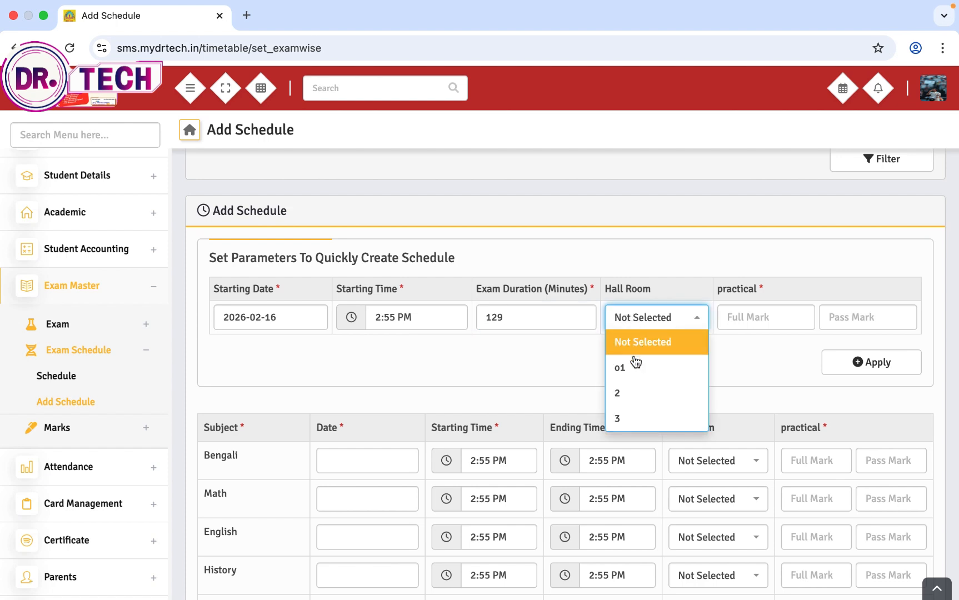
left_click(630, 364)
left_click(761, 319)
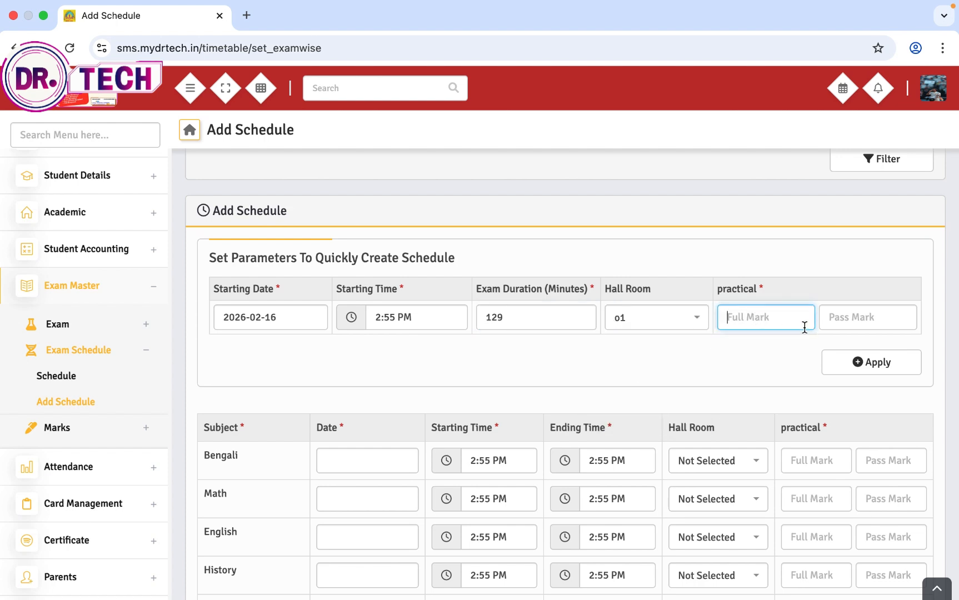
Step: Set the exam dates to 2026-02-16 for Bengali and 2026-02-17 for both Math and English
scroll(762, 344, "up", 3)
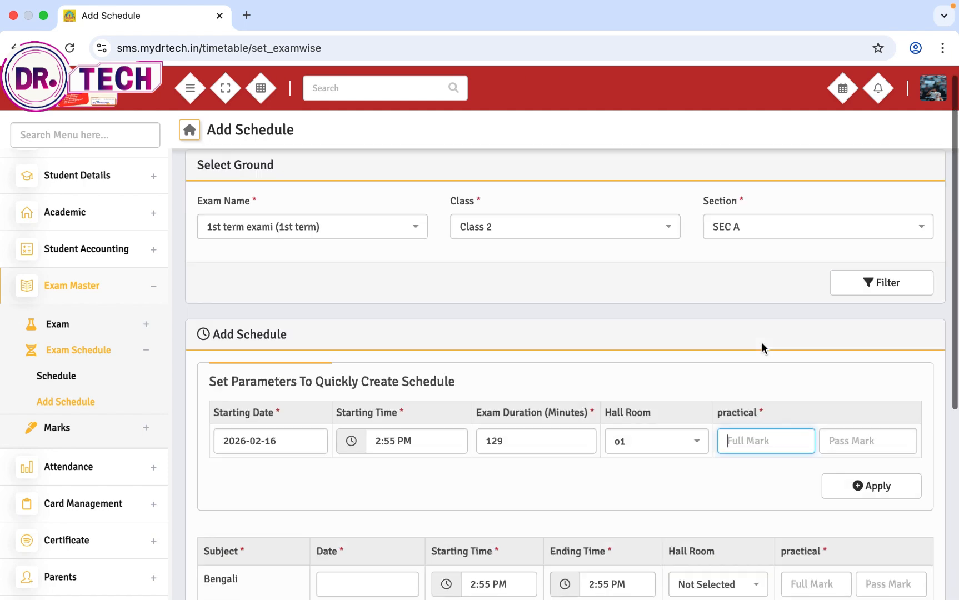
scroll(762, 343, "down", 5)
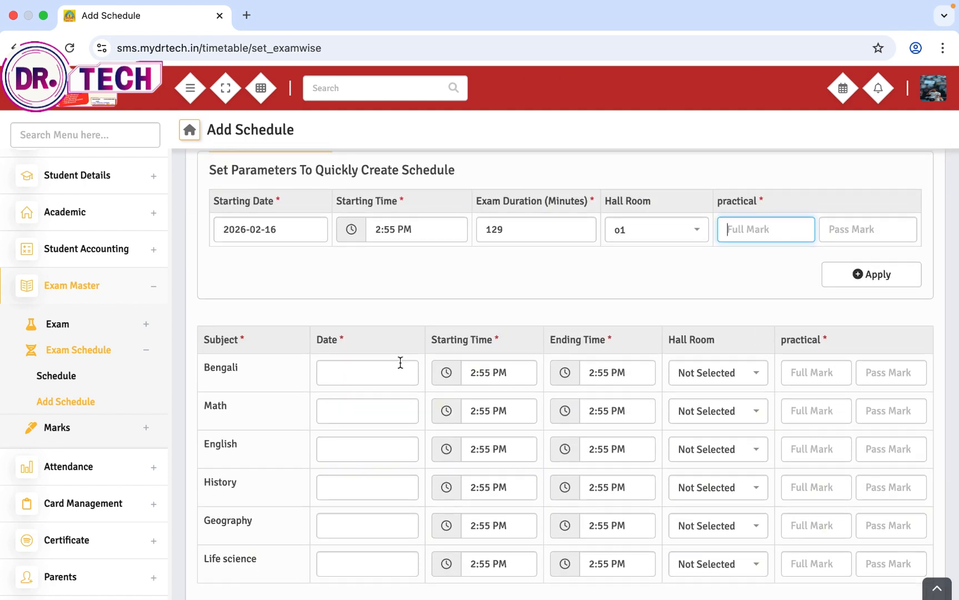
left_click(398, 369)
left_click(358, 517)
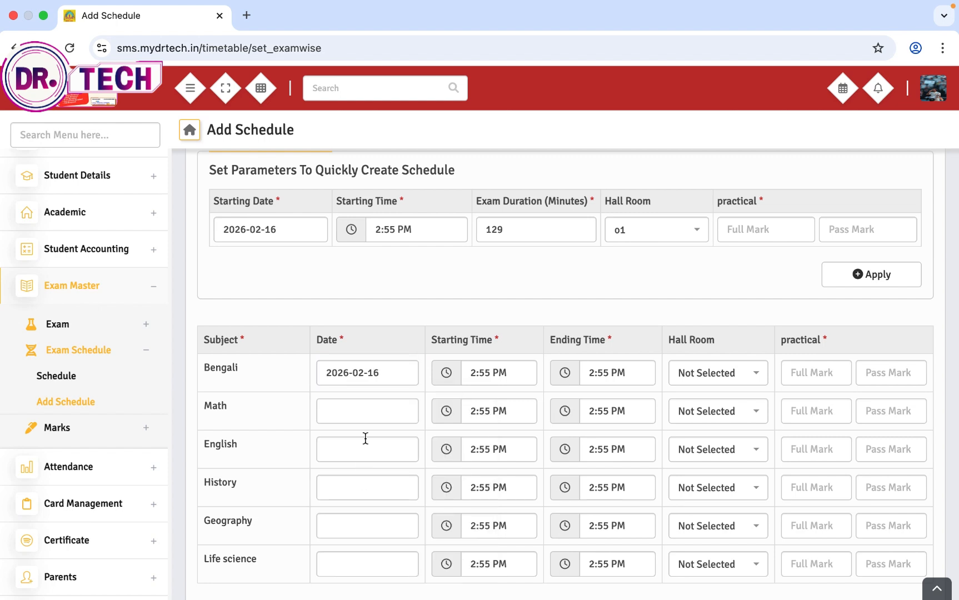
left_click(365, 438)
left_click(368, 414)
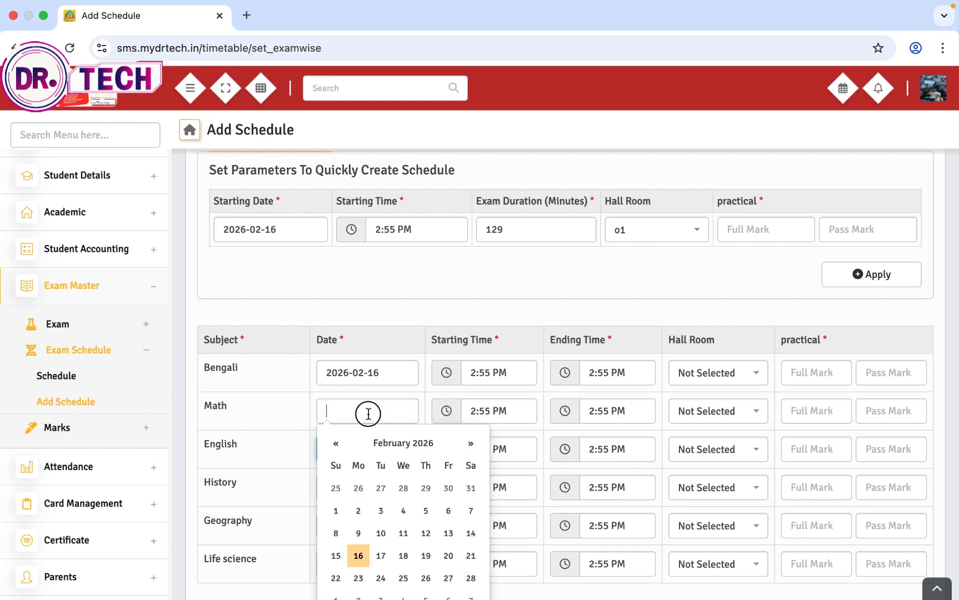
left_click(381, 556)
left_click(386, 454)
scroll(383, 548, "down", 2)
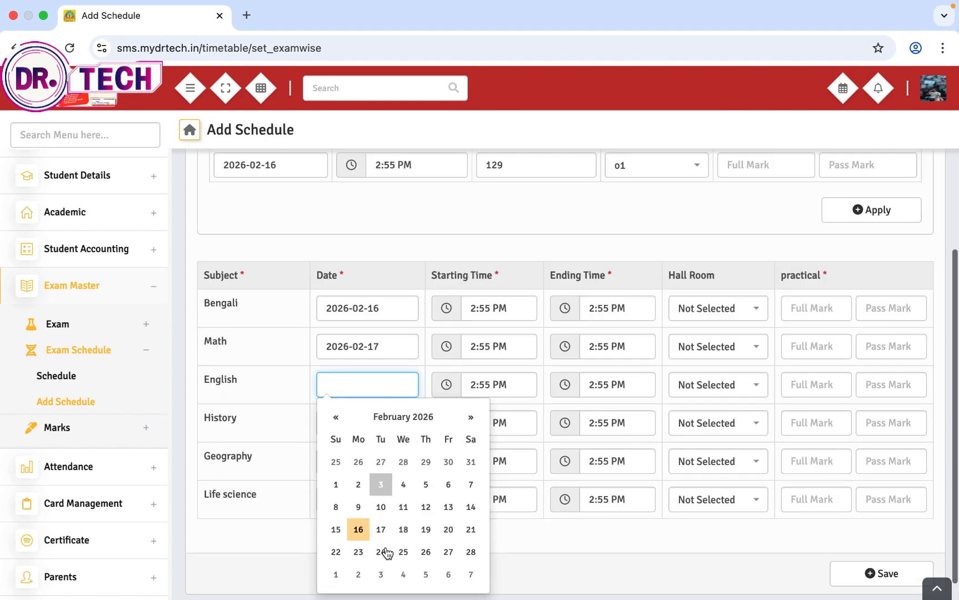
left_click(381, 528)
Step: Set the exam dates to 2026-02-19 for History, 2026-02-21 for Geography and 2026-02-23 for Life science
left_click(385, 427)
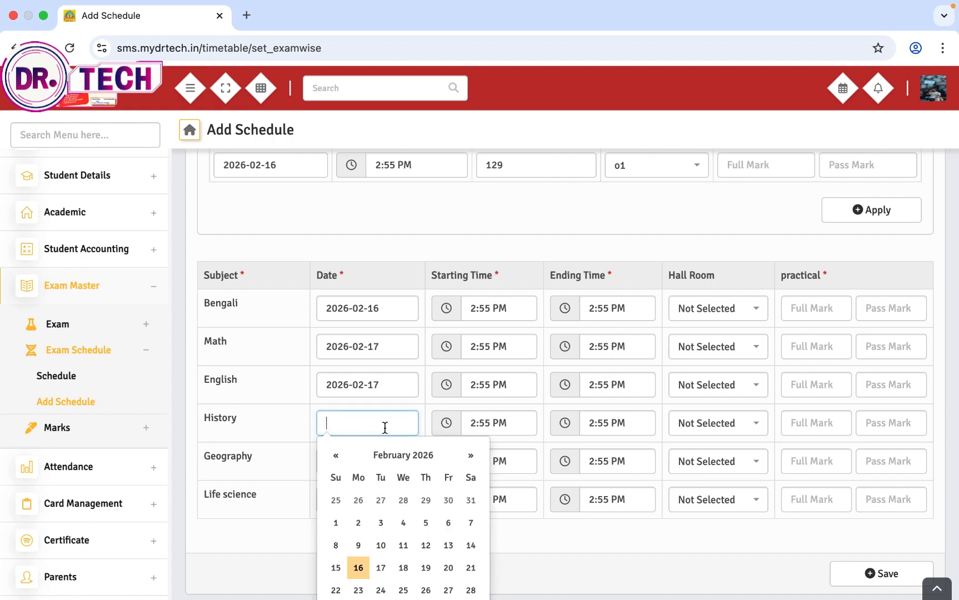
left_click(426, 567)
left_click(375, 452)
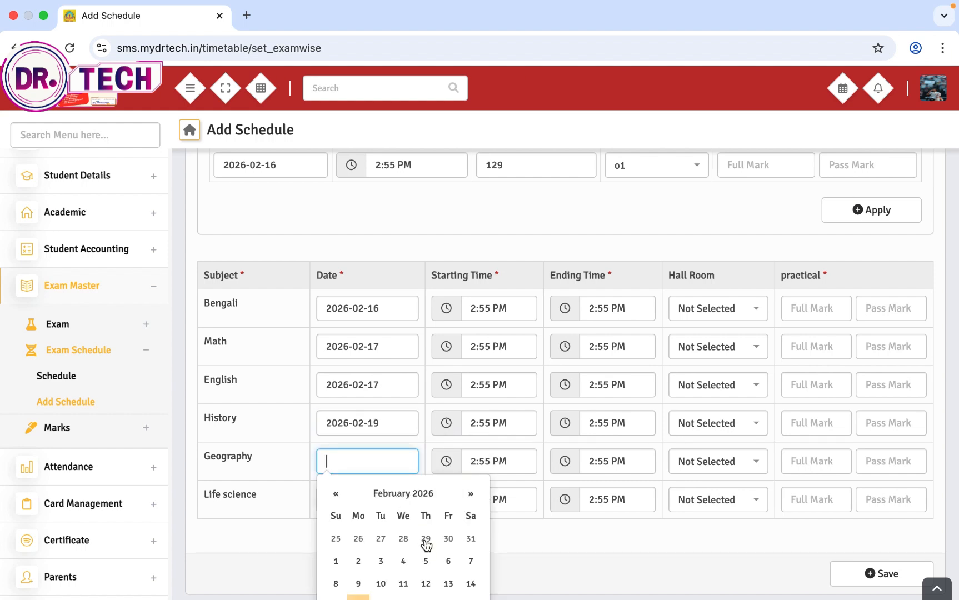
scroll(426, 542, "down", 2)
left_click(469, 557)
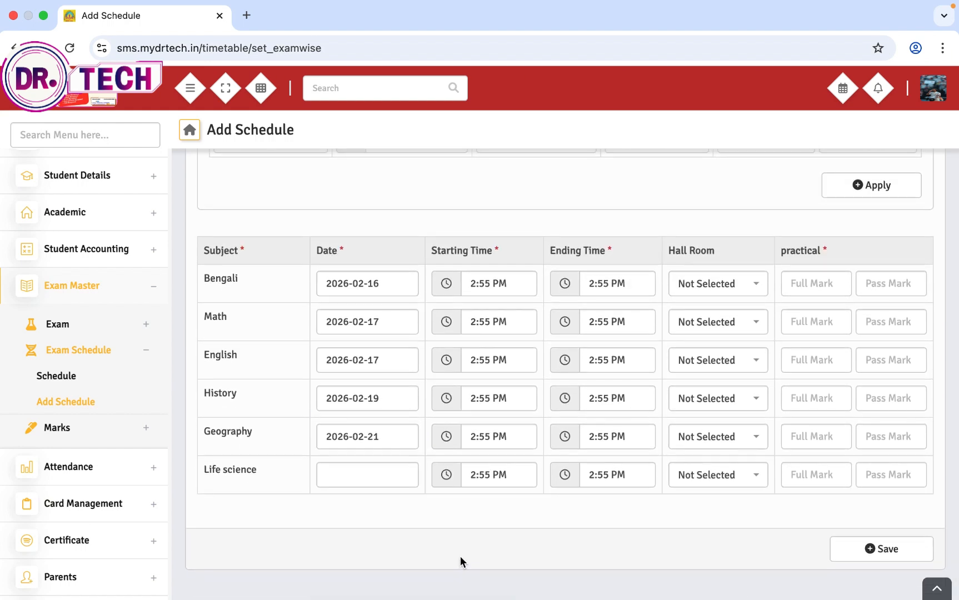
left_click(369, 449)
scroll(382, 529, "down", 1)
scroll(381, 529, "down", 2)
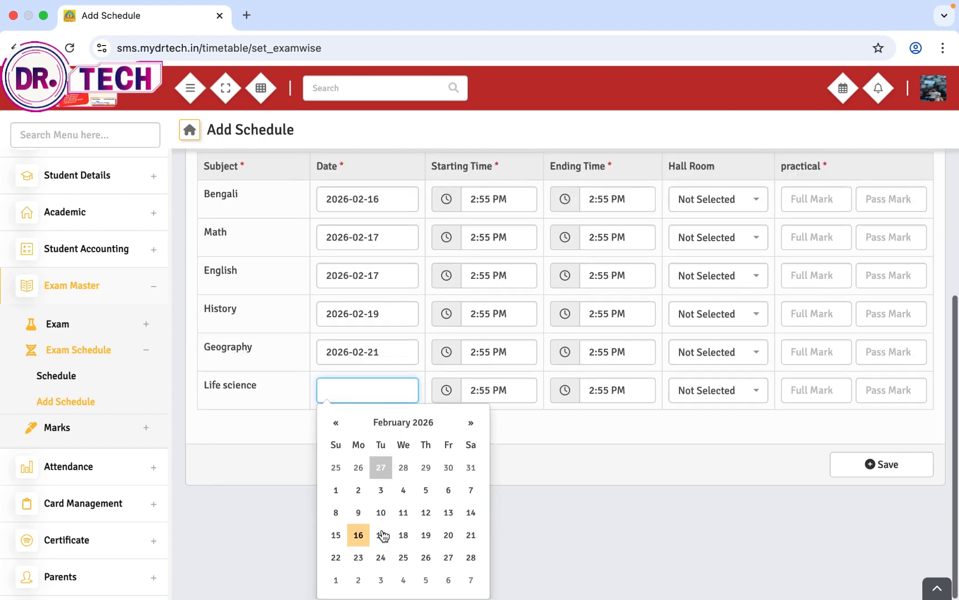
left_click(357, 559)
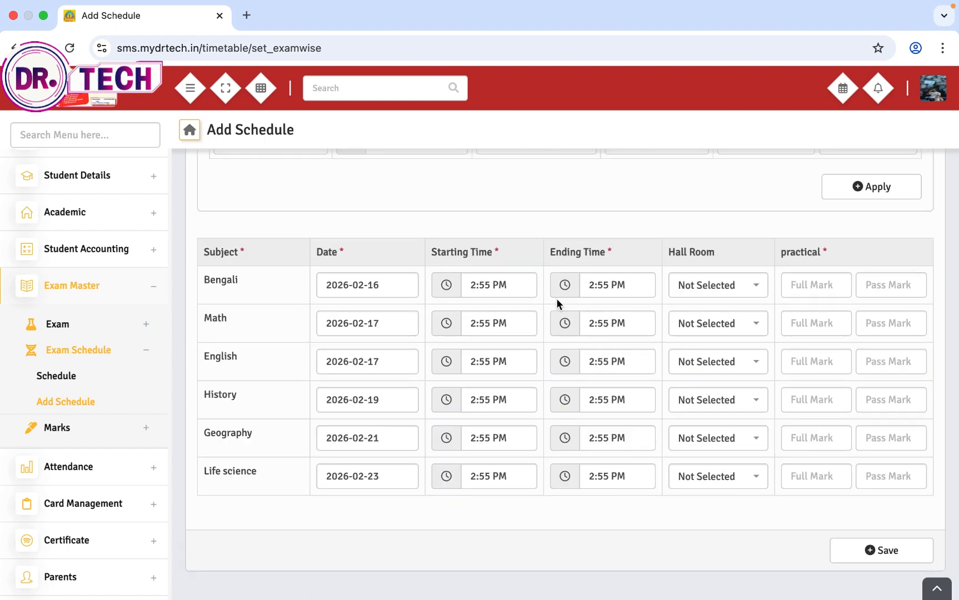
Step: Assign hall room o1 to Bengali, 3 to History, and 2 to Math, English, Geography and Life science
left_click(700, 283)
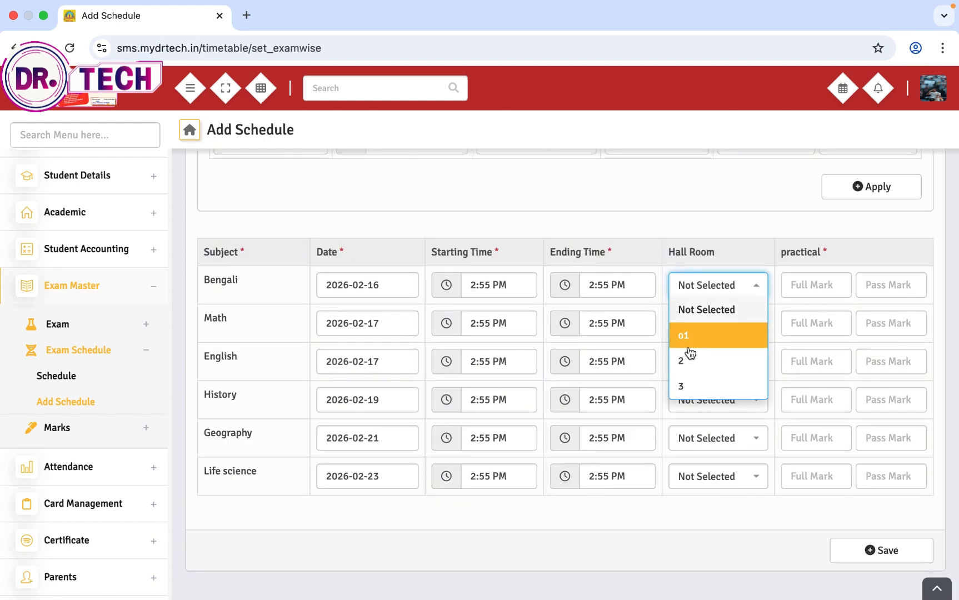
left_click(689, 343)
left_click(695, 321)
left_click(717, 399)
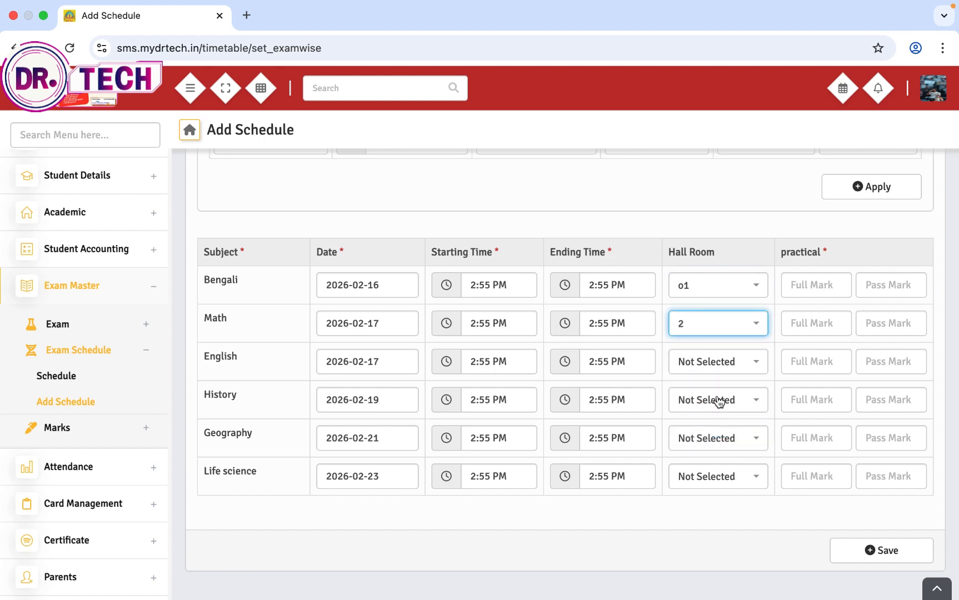
left_click(718, 397)
left_click(689, 501)
left_click(702, 365)
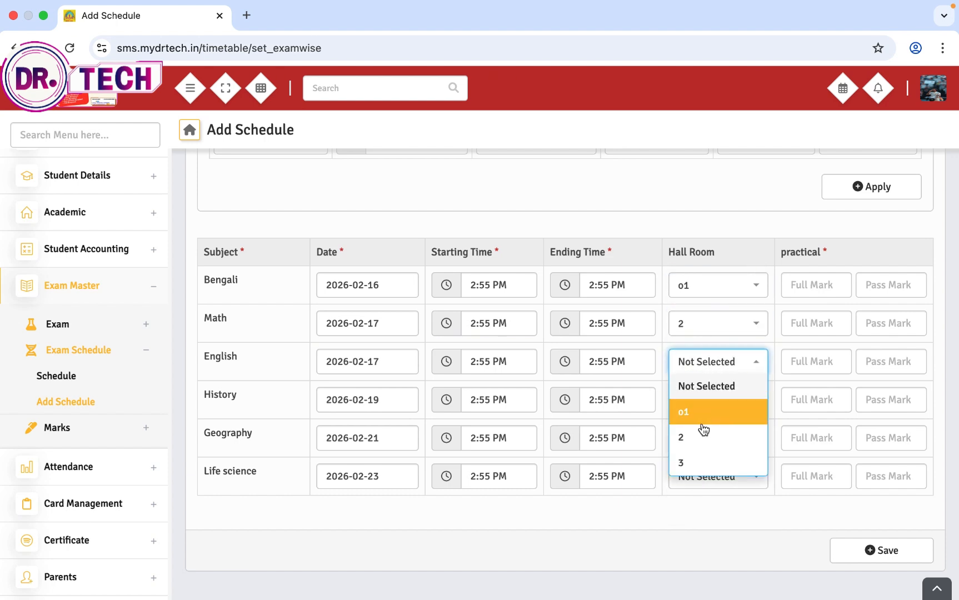
left_click(701, 435)
left_click(710, 479)
left_click(702, 550)
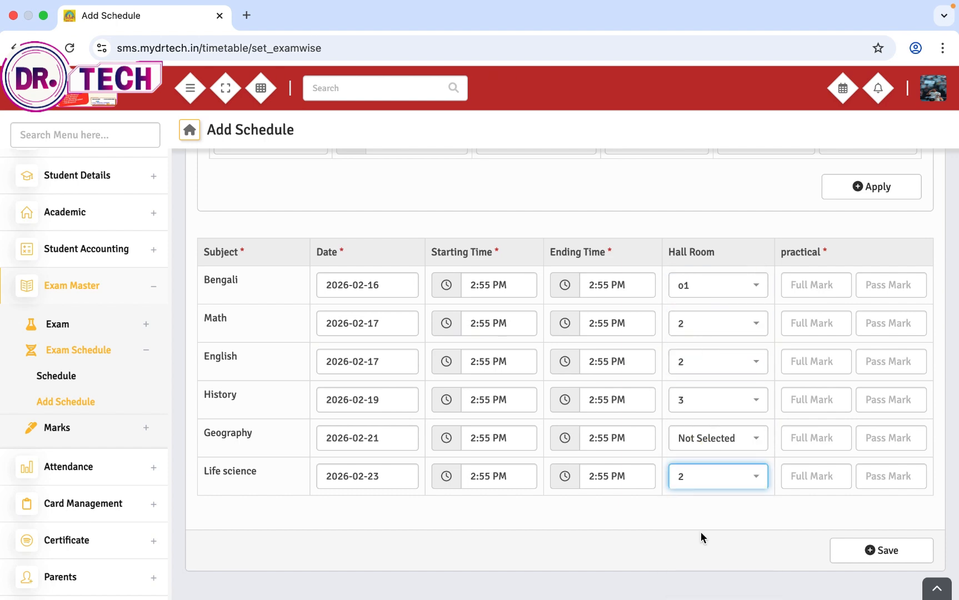
left_click(702, 452)
left_click(695, 512)
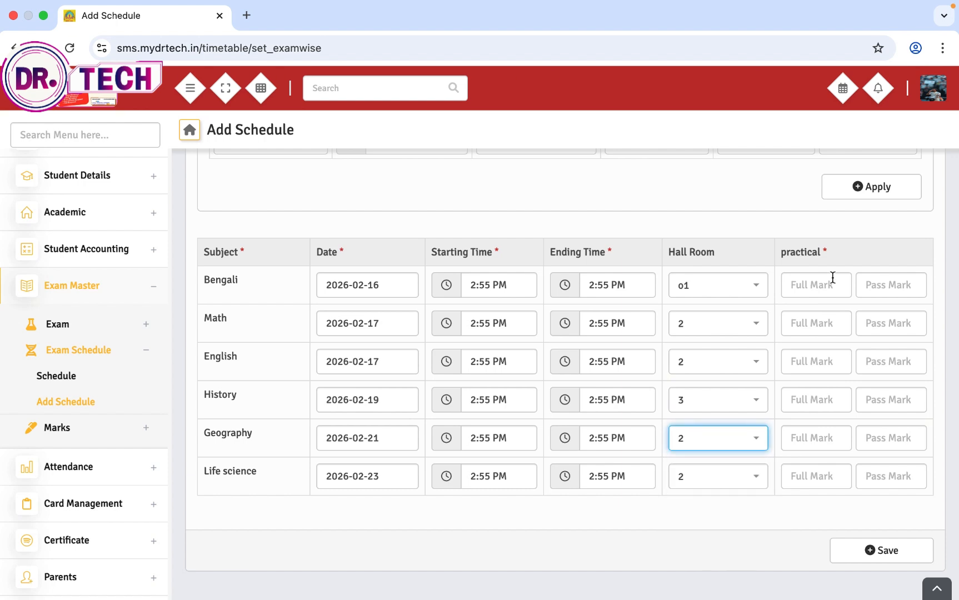
Step: Set Bengali's practical full mark to 100 and its pass mark to 35
left_click(819, 297)
type("100")
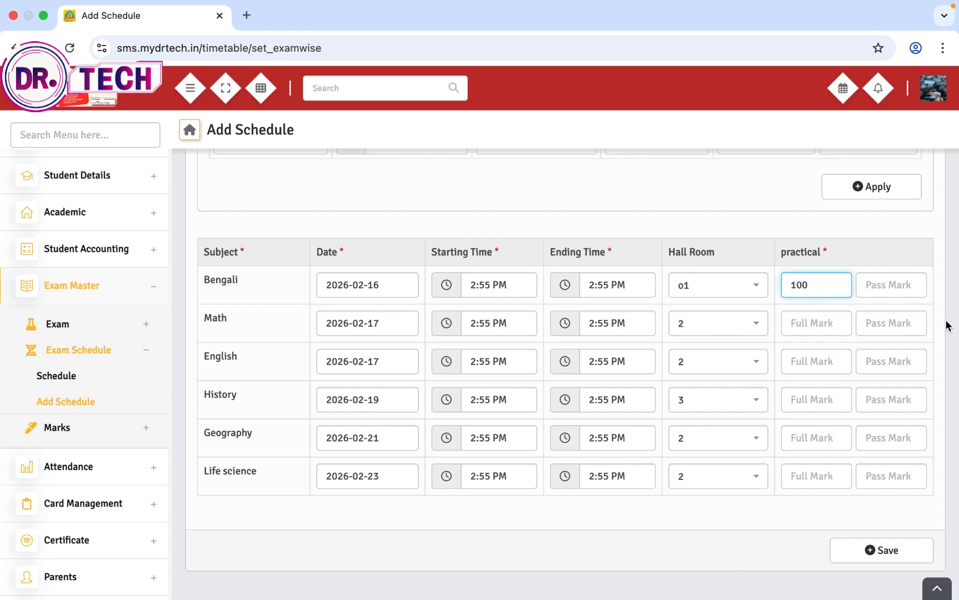
left_click(890, 285)
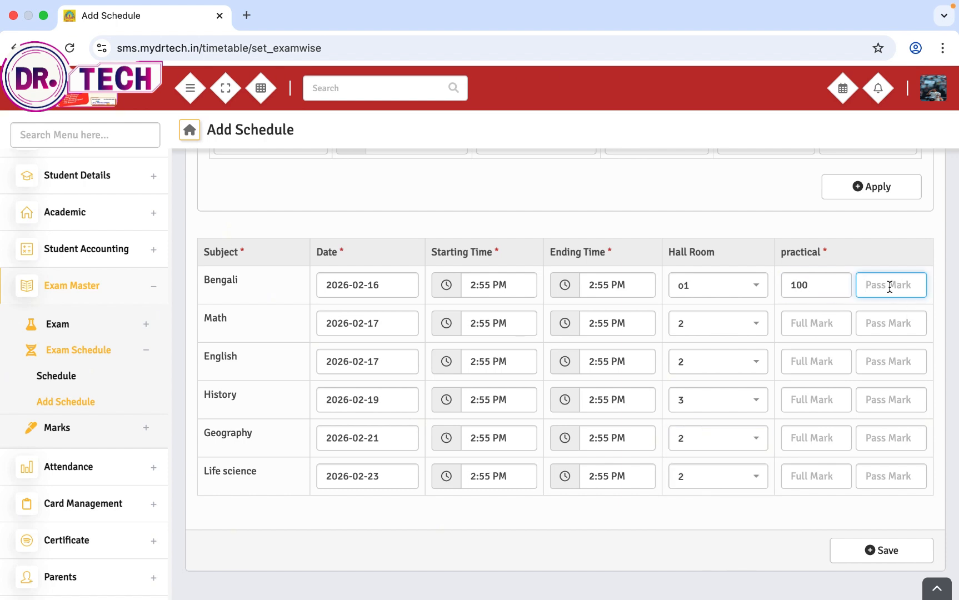
type("2")
Step: Copy Bengali's full mark of 100 to Math, English, History, Geography and Life science
left_click(800, 326)
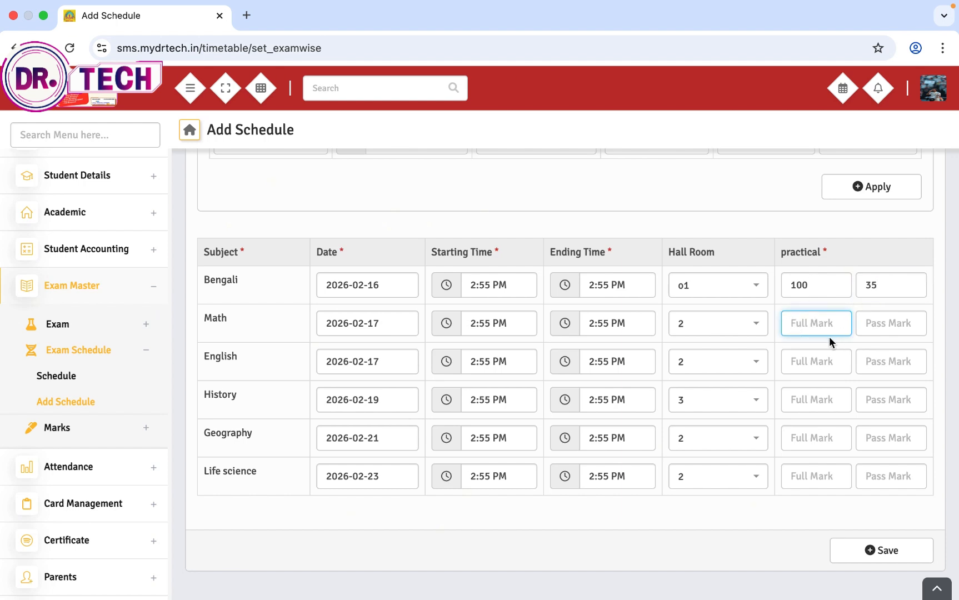
left_click(805, 287)
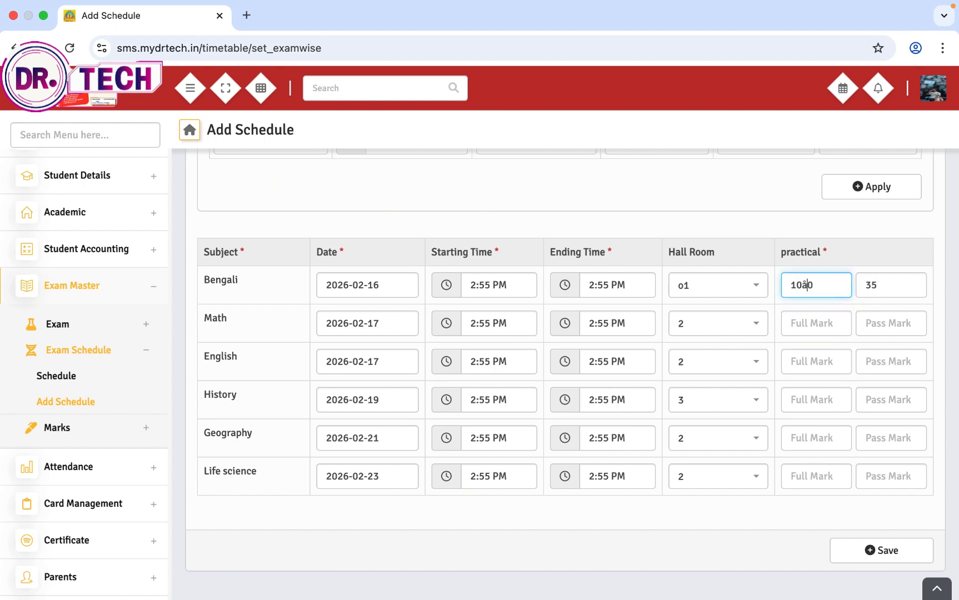
type("c")
key("super+a")
key("super+c")
left_click(832, 316)
key("super+v")
left_click(828, 357)
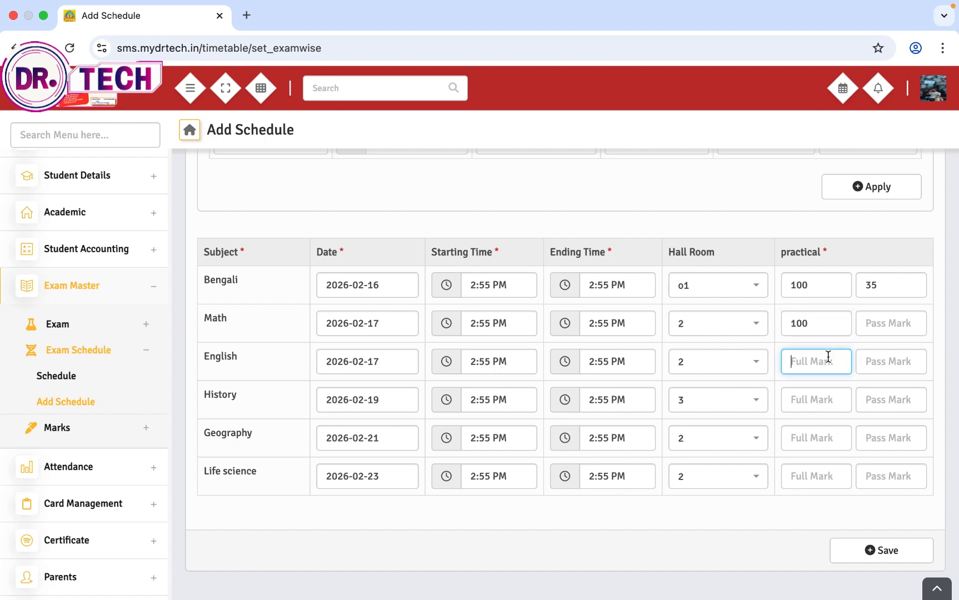
key("super+v")
left_click(816, 404)
key("super+v")
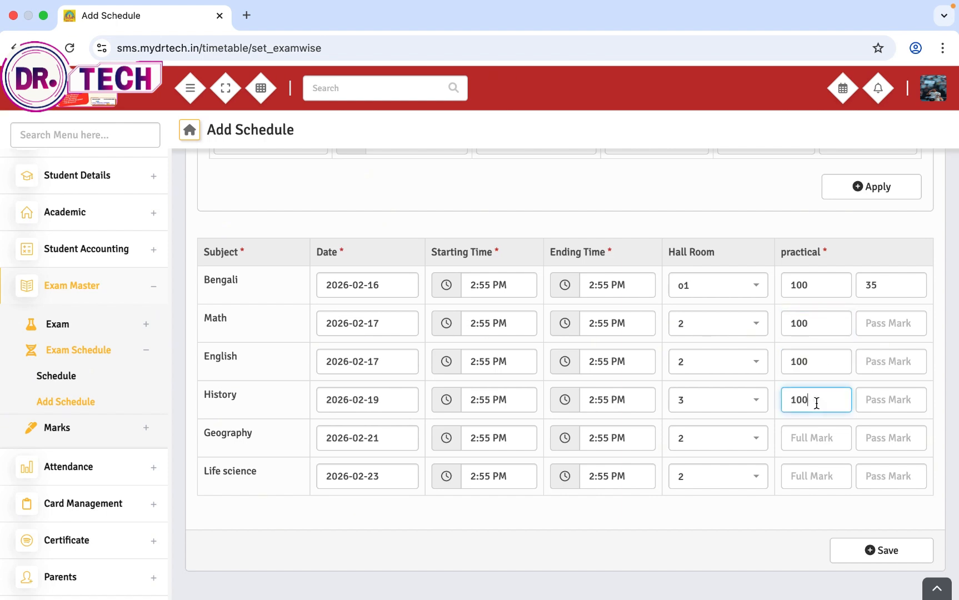
left_click(808, 437)
key("super+v")
left_click(818, 473)
key("super+v")
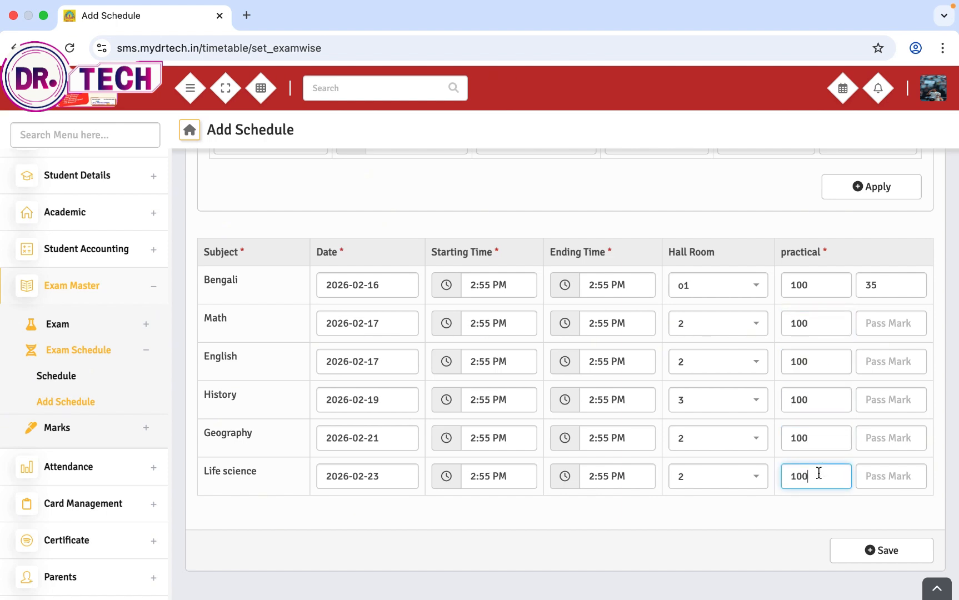
Step: Copy Bengali's pass mark of 35 to Math, English, History, Geography and Life science
double_click(868, 285)
key("super+c")
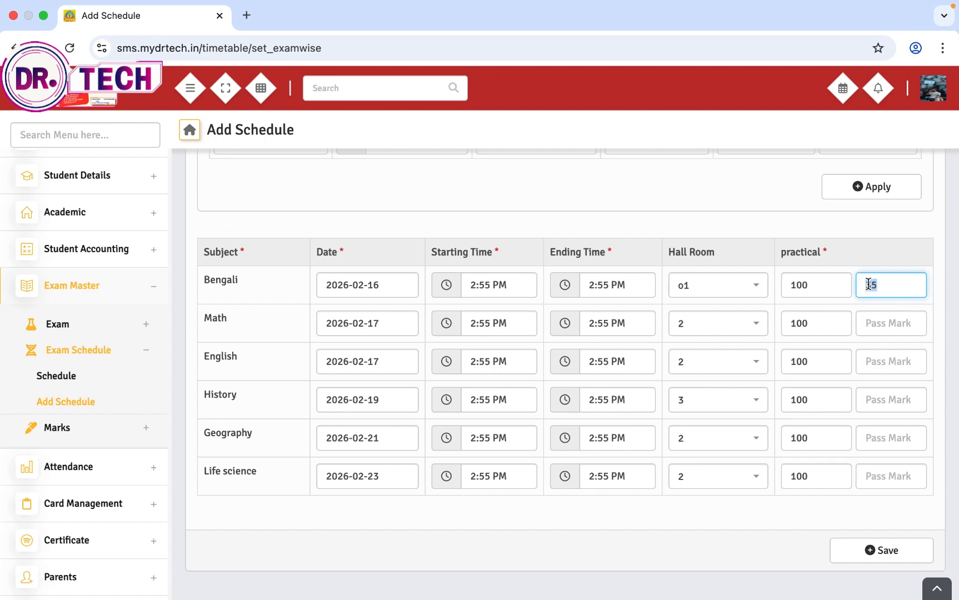
left_click(882, 316)
key("super+v")
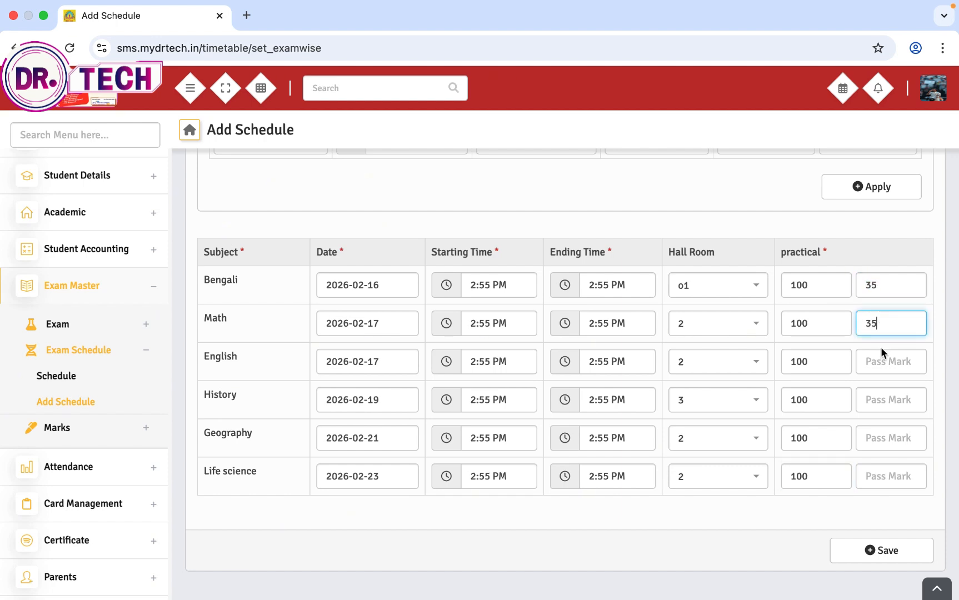
left_click(882, 361)
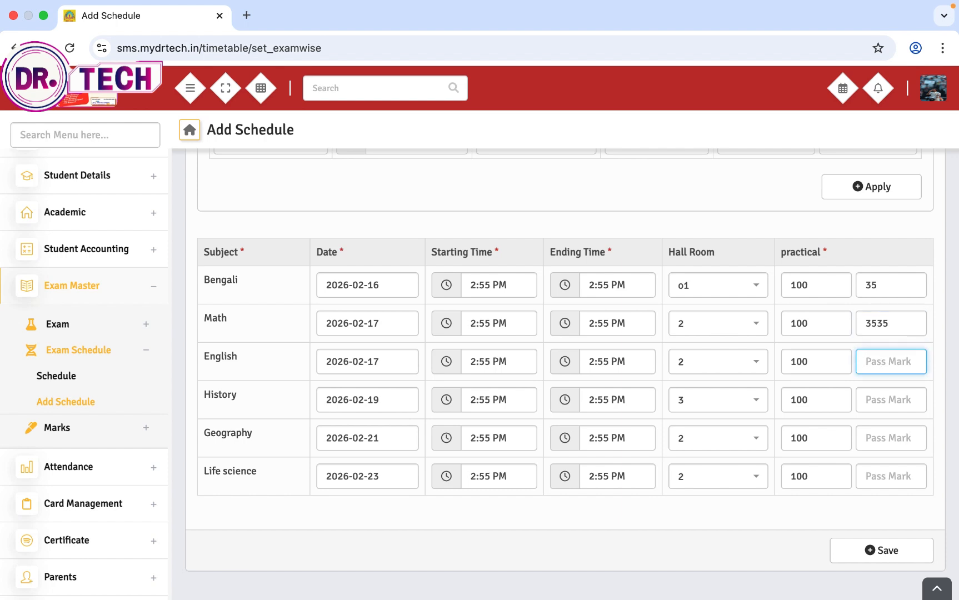
key("super+v")
left_click(884, 400)
key("super+v")
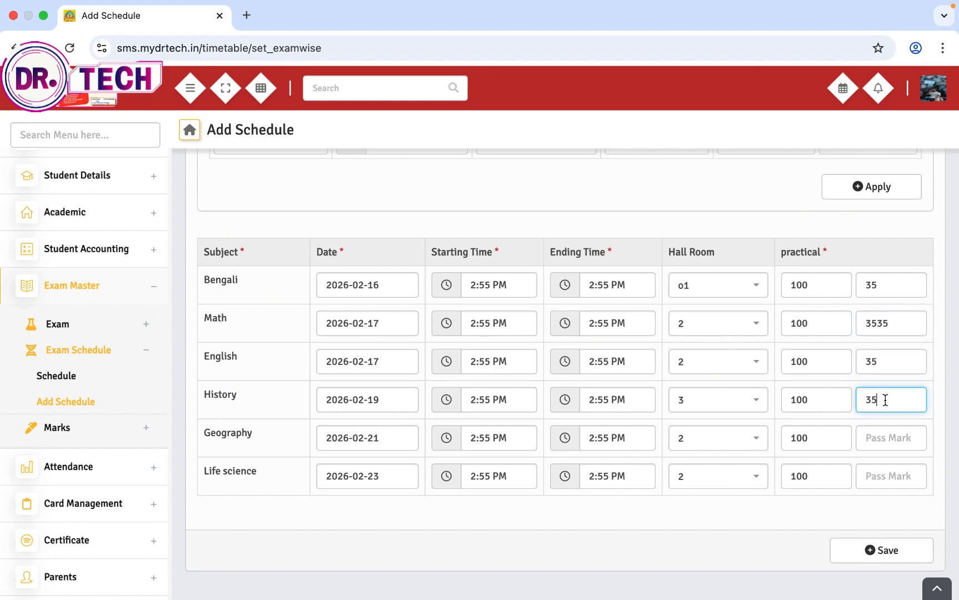
left_click(882, 433)
key("super+v")
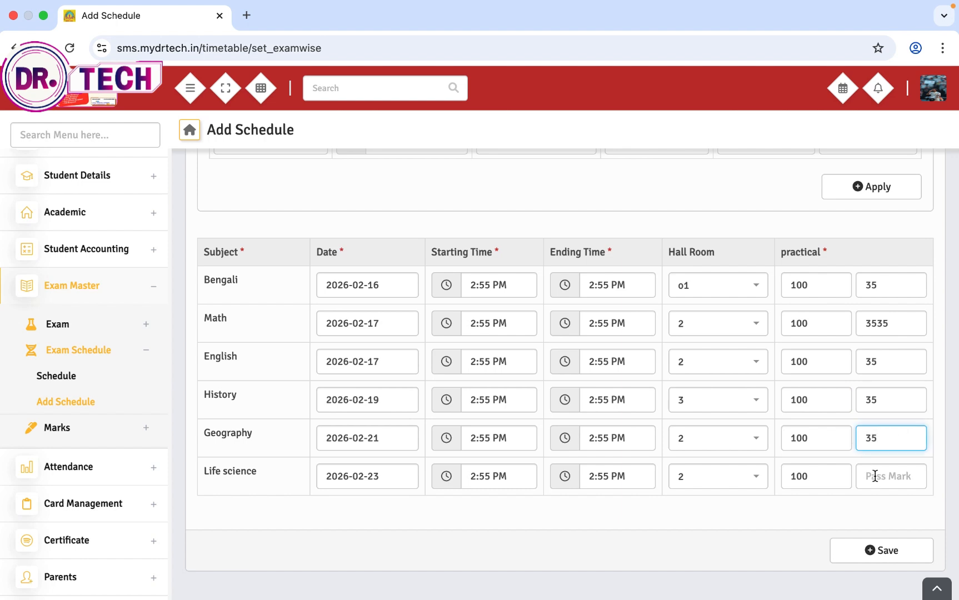
left_click(874, 476)
type("v")
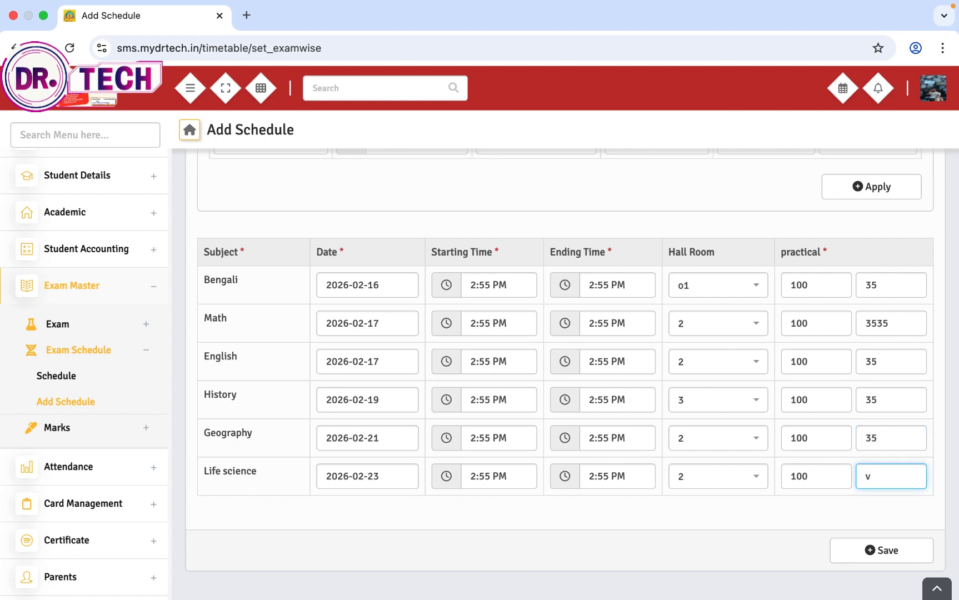
key("BackSpace")
key("super+v")
Step: Correct the Math pass mark to 35 and save the exam schedule
left_click(893, 321)
key("BackSpace")
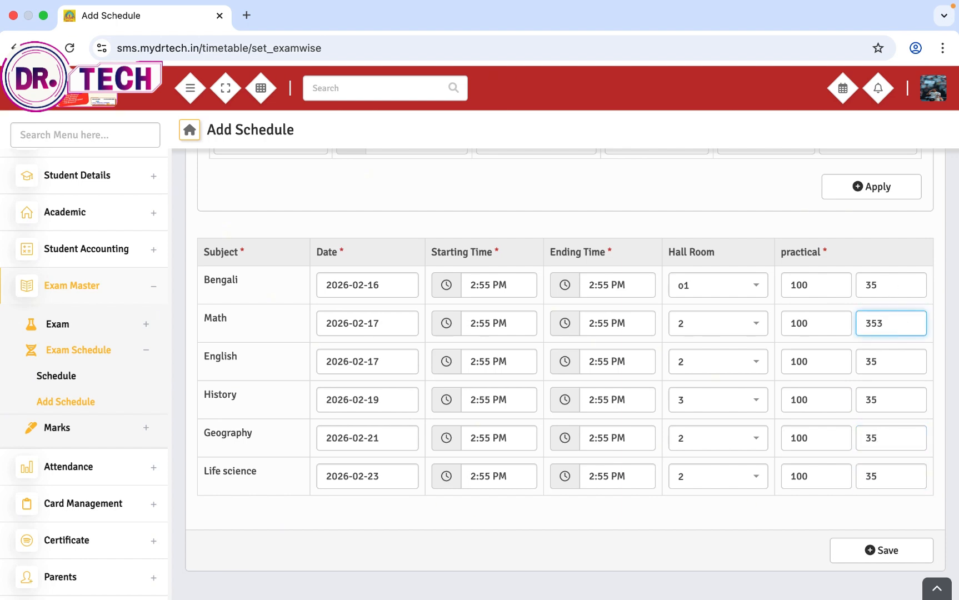
left_click(868, 550)
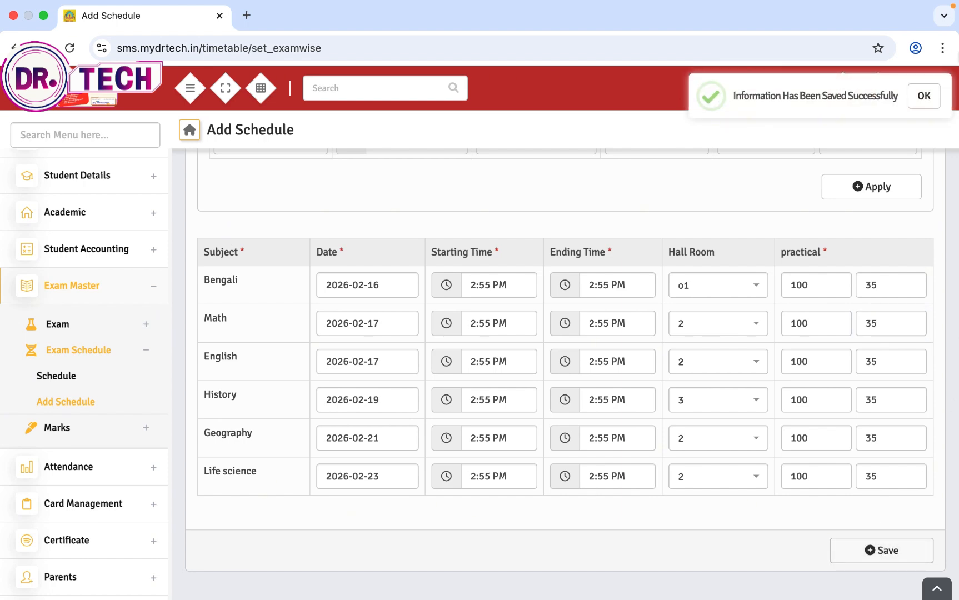
Step: List the saved exam schedules for Class 2, section SEC A
left_click(924, 100)
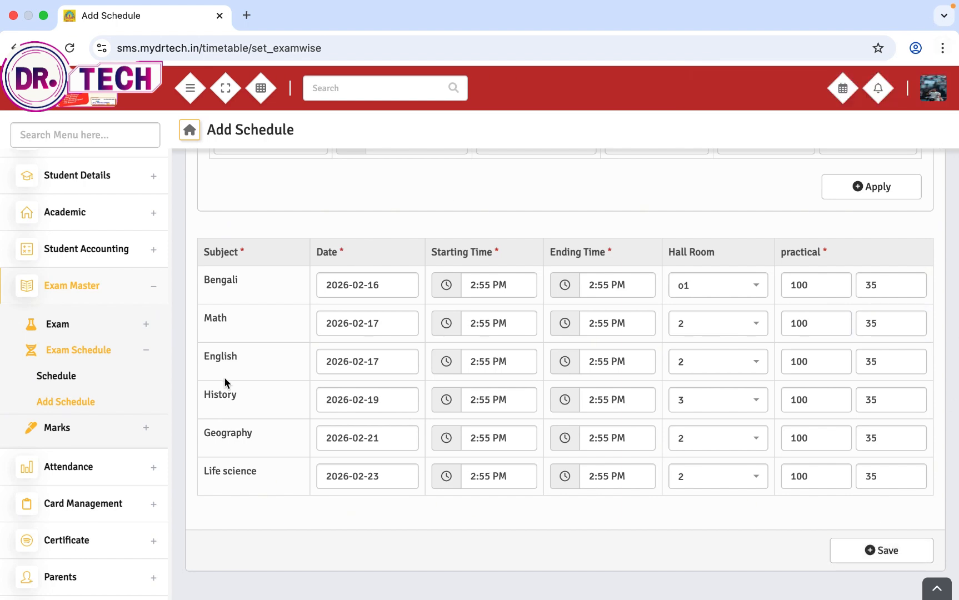
left_click(76, 385)
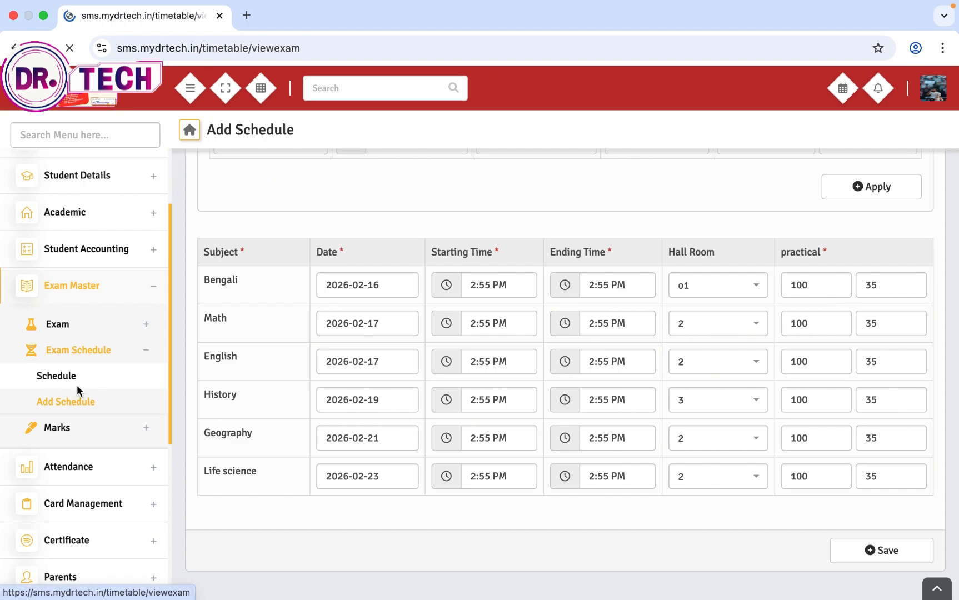
left_click(222, 240)
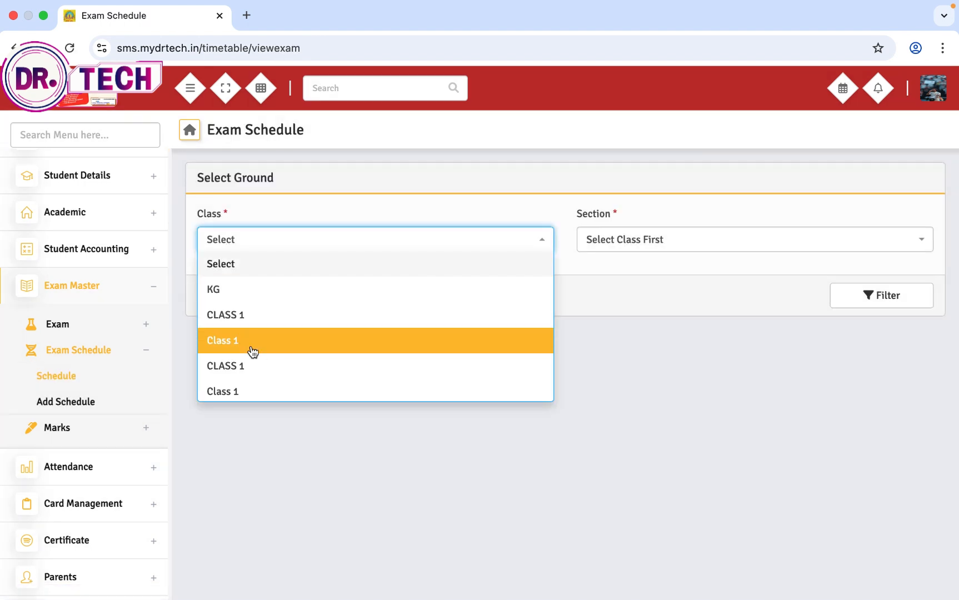
scroll(250, 364, "down", 1)
left_click(240, 383)
left_click(614, 234)
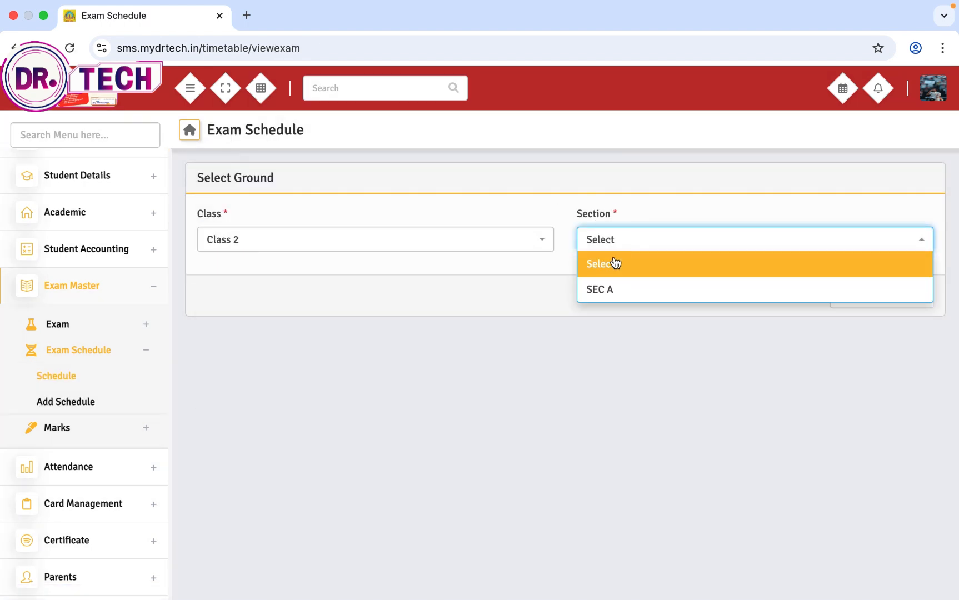
left_click(612, 297)
left_click(874, 289)
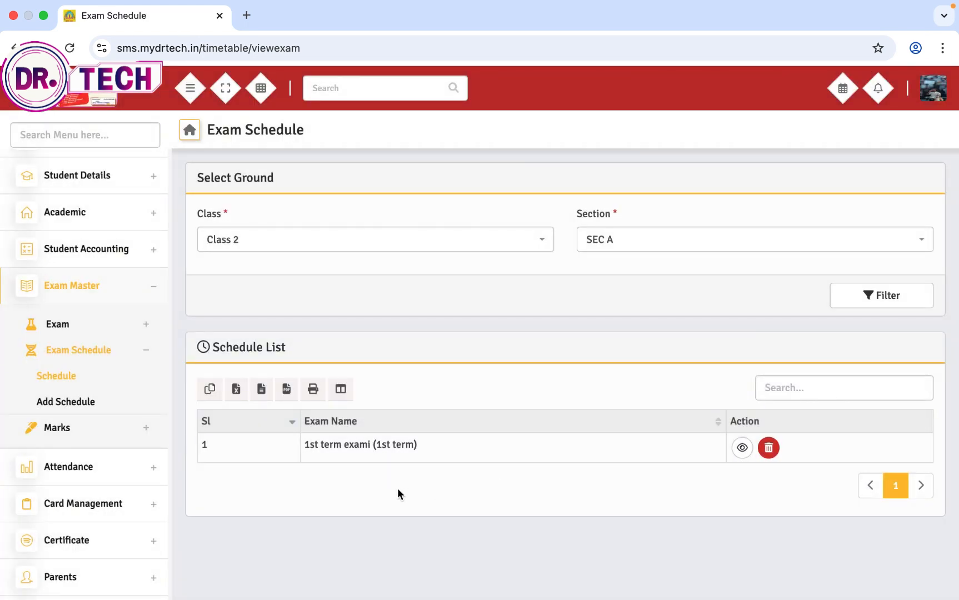
Step: Review the 1st term exami schedule details and its print preview, then close both without printing
left_click(742, 447)
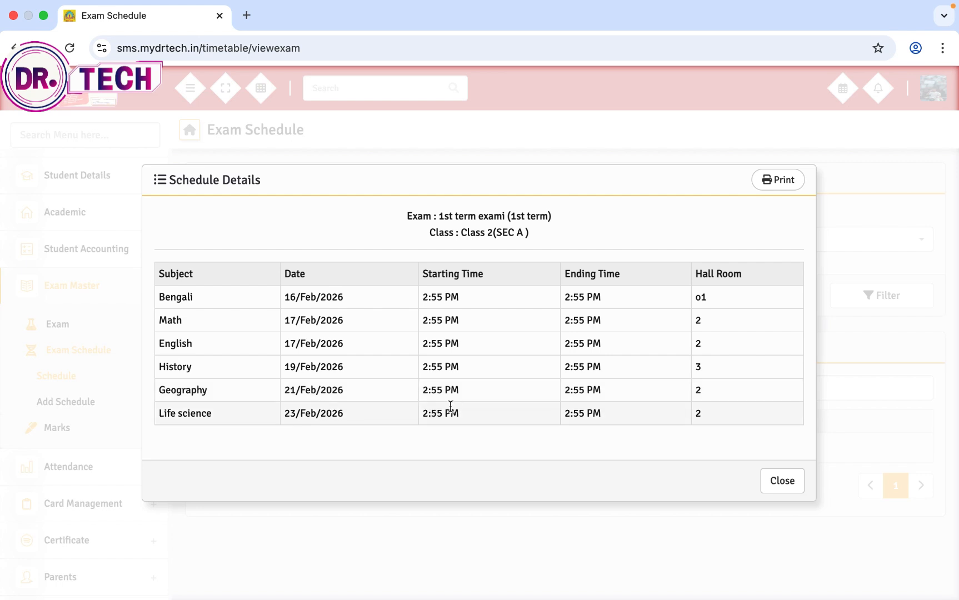
left_click(770, 177)
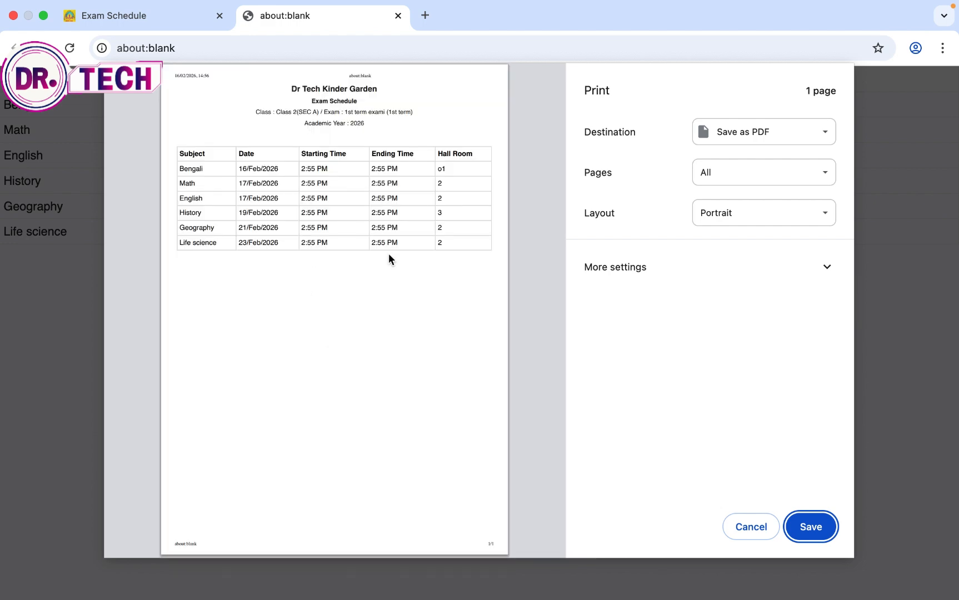
left_click(769, 528)
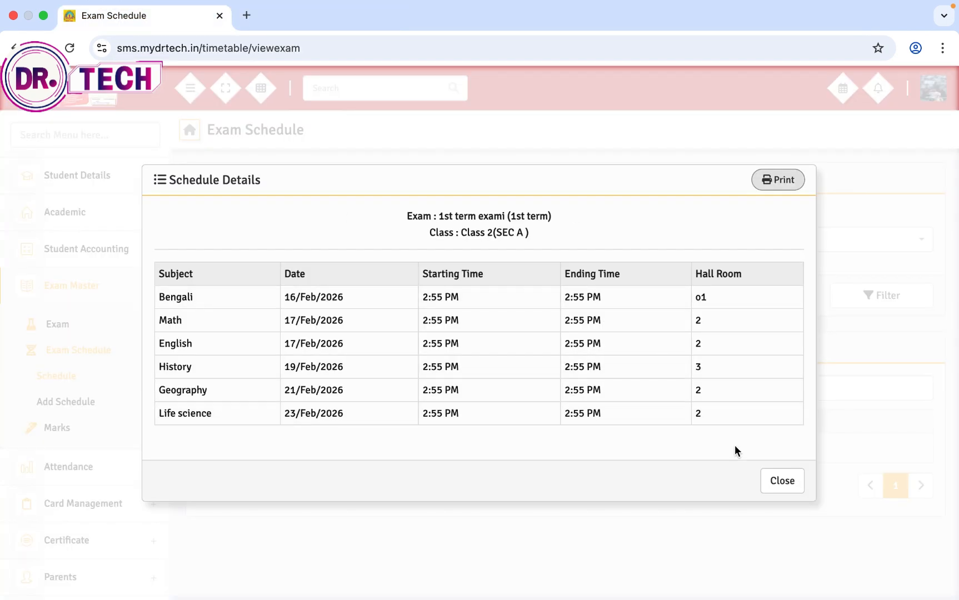
left_click(774, 482)
Step: Load the mark entry sheet for 1st term exami (1st term), Class 2, section SEC A, subject Bengali
scroll(86, 452, "down", 1)
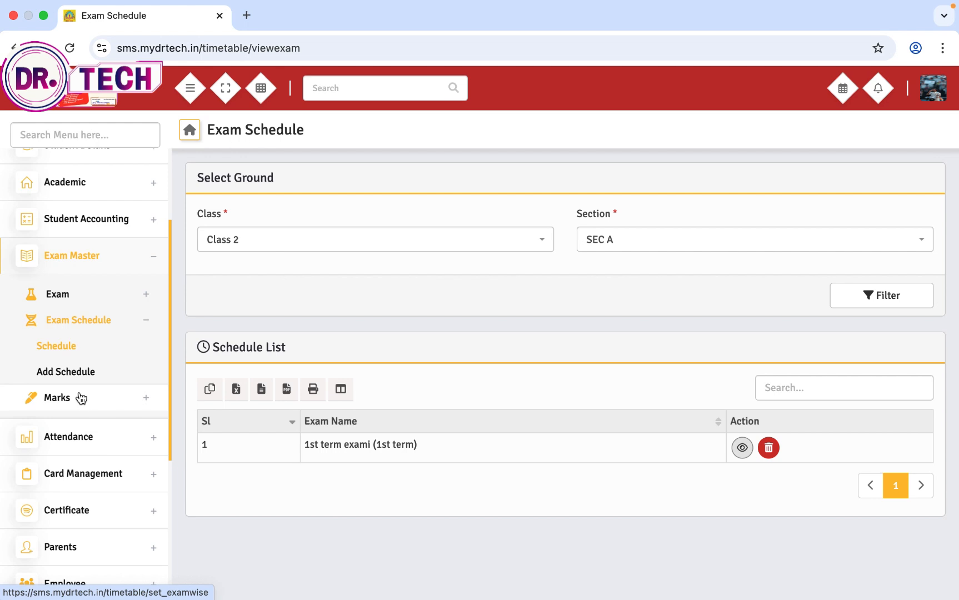
left_click(80, 398)
left_click(78, 375)
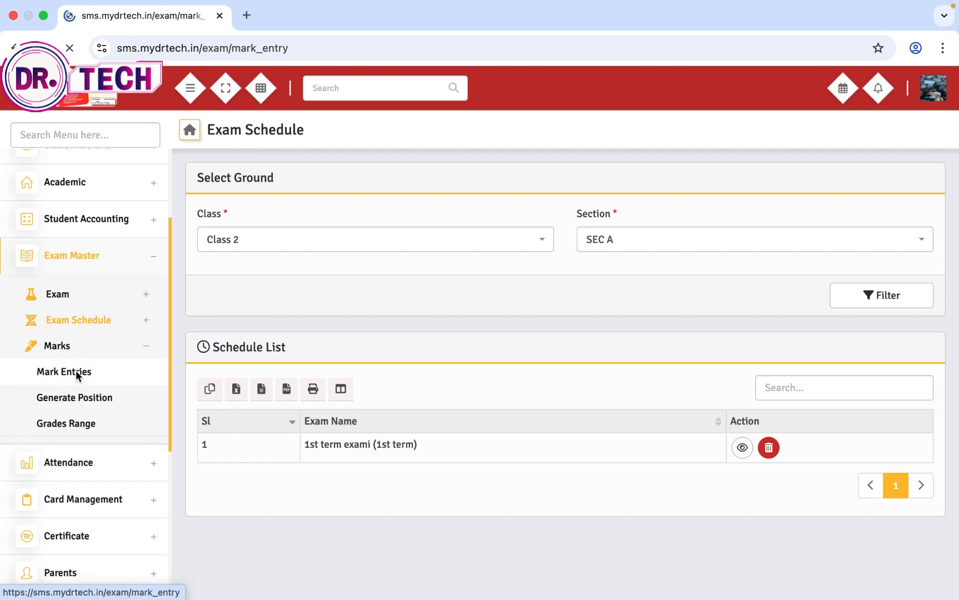
left_click(274, 244)
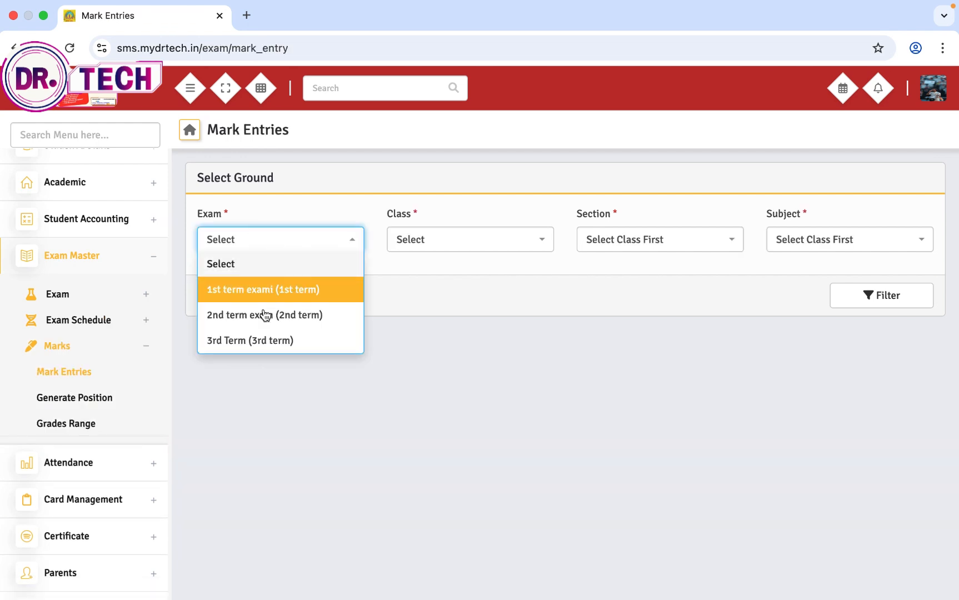
left_click(252, 290)
left_click(410, 250)
scroll(411, 334, "down", 2)
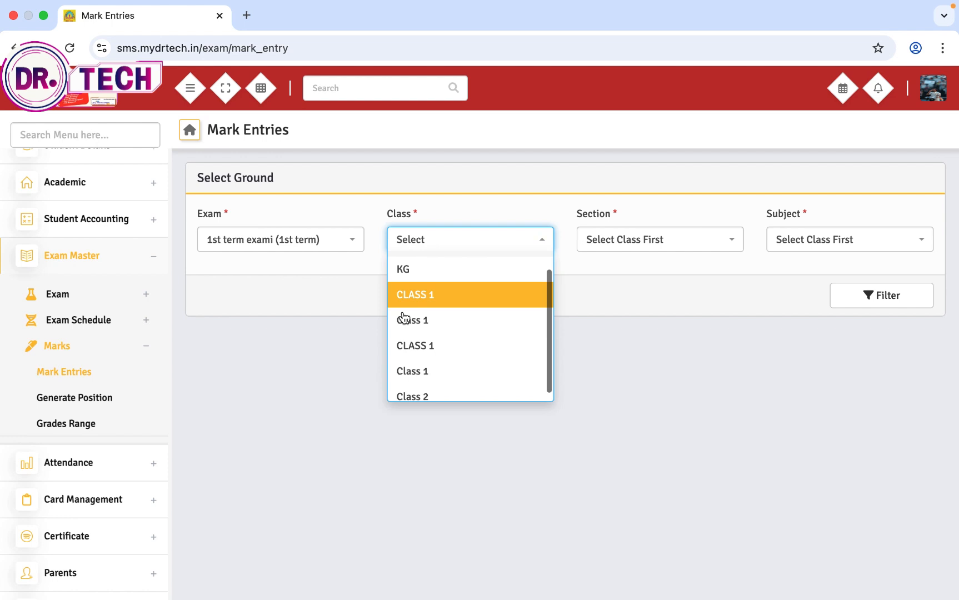
left_click(428, 392)
left_click(623, 244)
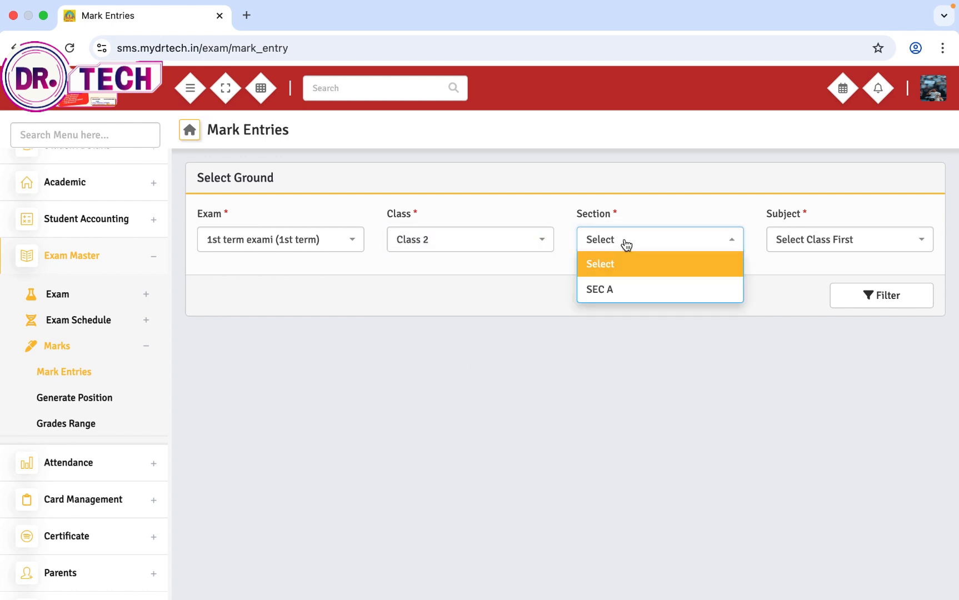
left_click(605, 300)
left_click(785, 243)
left_click(798, 289)
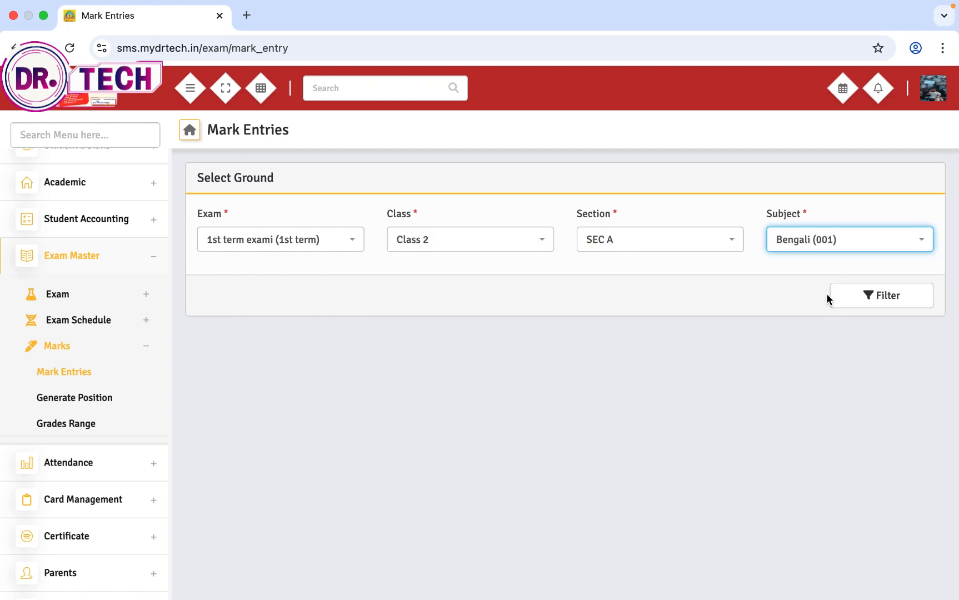
left_click(893, 306)
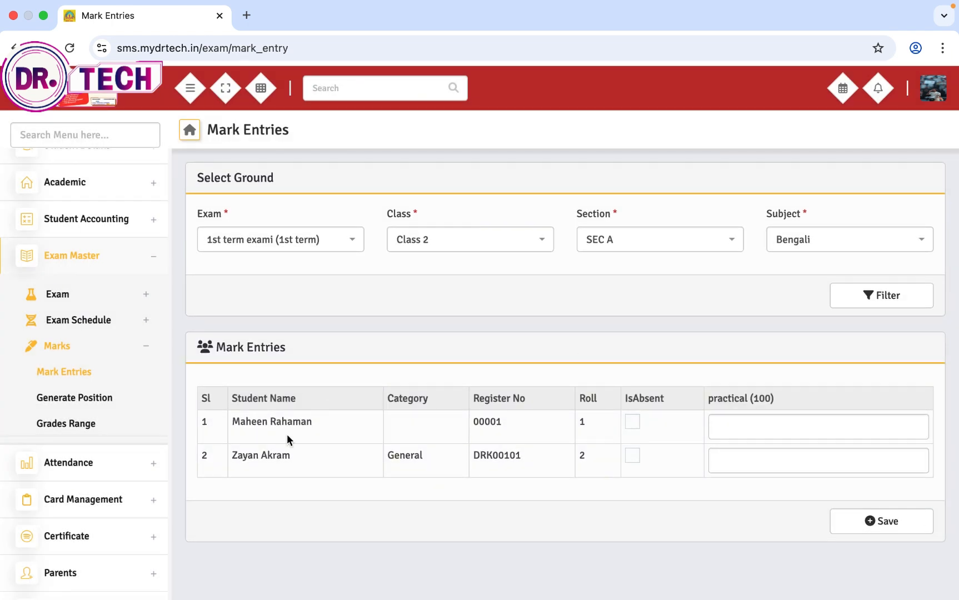
Step: Enter Bengali practical marks of 80 for the first listed student and 90 for the second, and save them
left_click(634, 457)
left_click(747, 465)
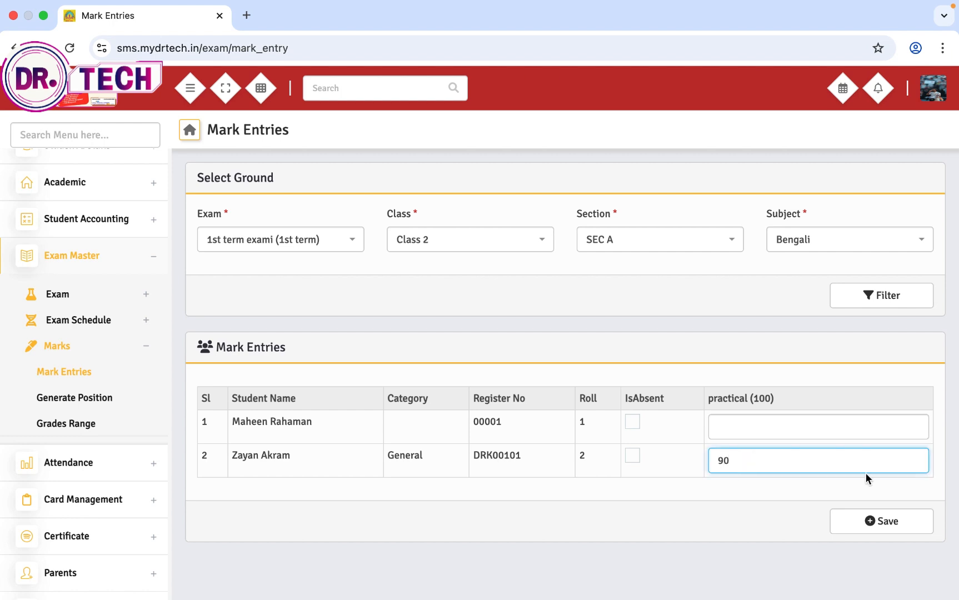
left_click(805, 422)
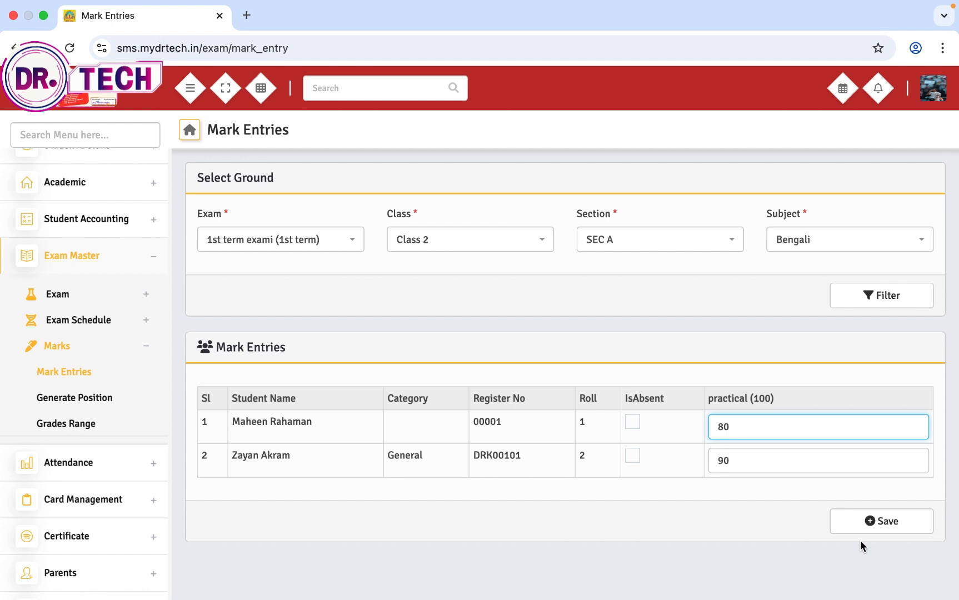
left_click(870, 524)
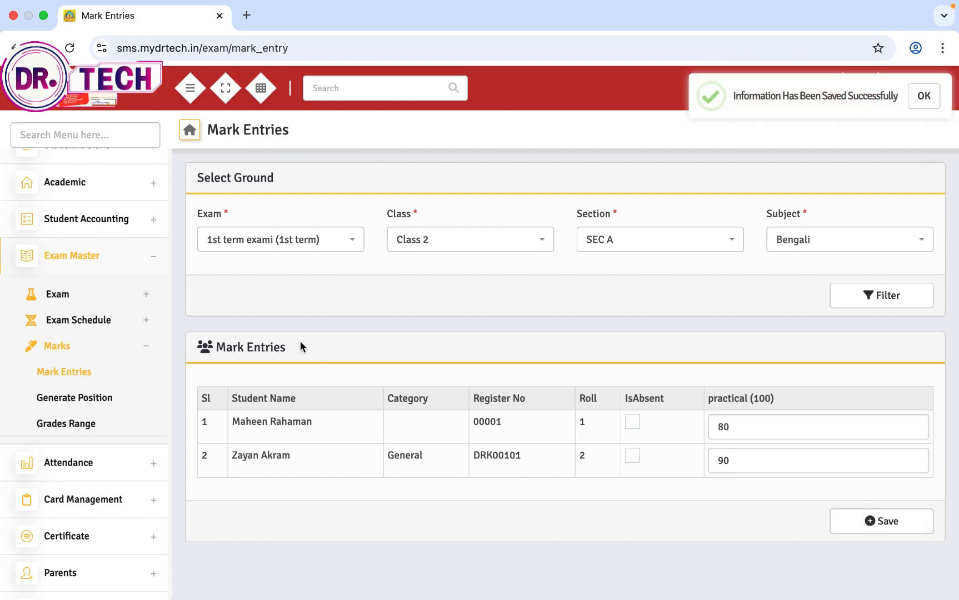
Step: Load the Math mark sheet for the same class, enter a practical mark of 70 for both students, and save
left_click(783, 242)
left_click(783, 310)
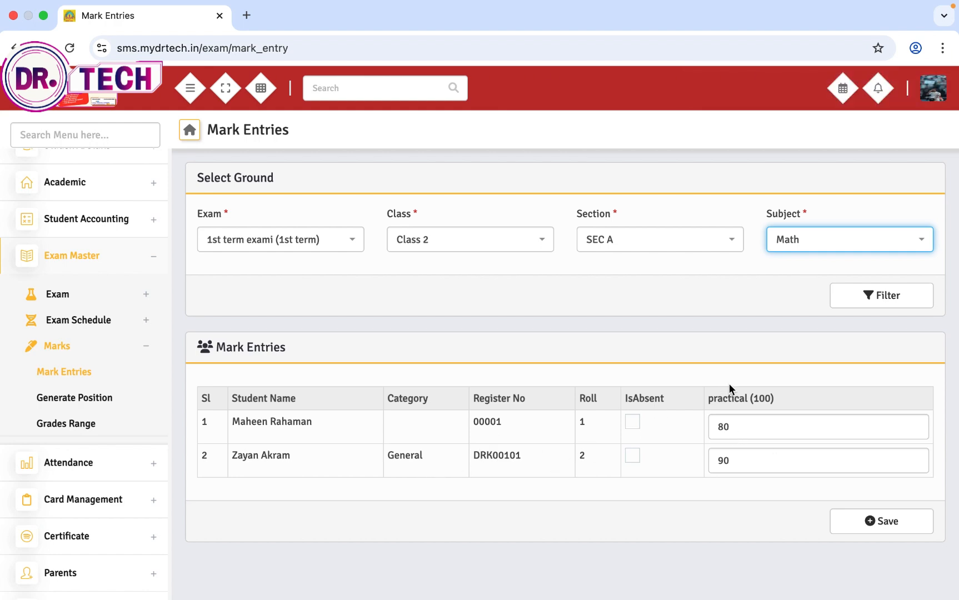
left_click(738, 425)
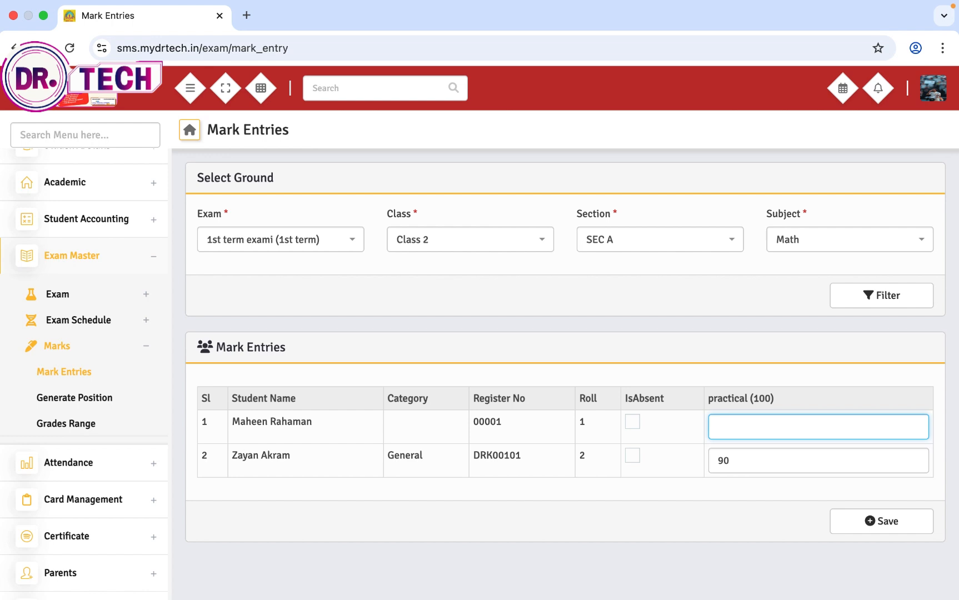
left_click(899, 297)
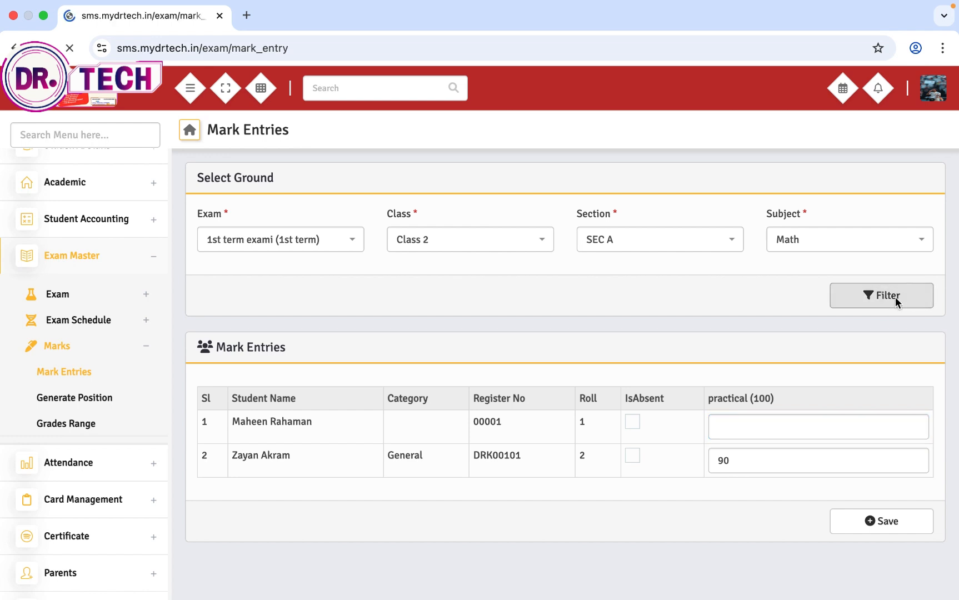
left_click(743, 432)
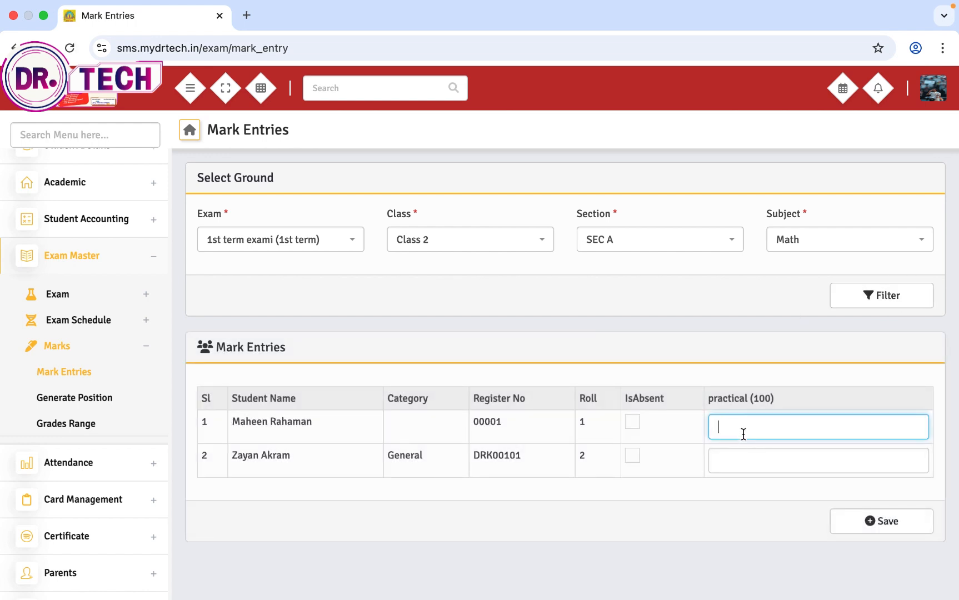
left_click(747, 468)
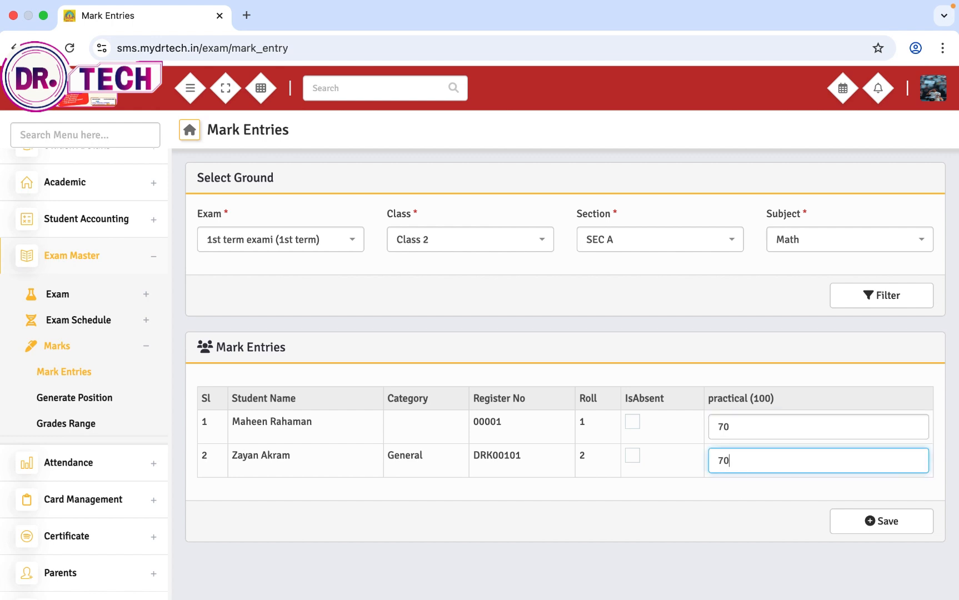
left_click(888, 525)
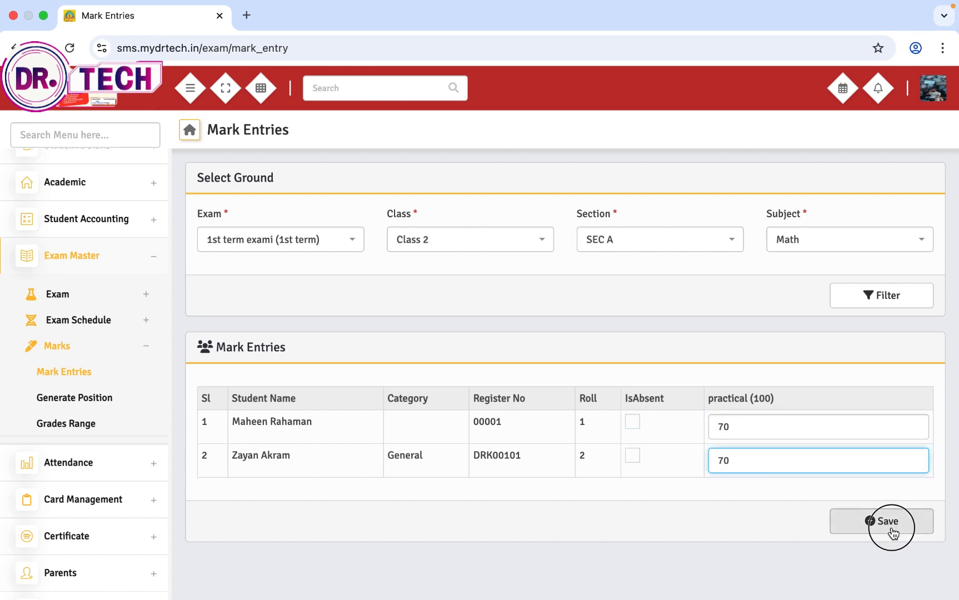
Step: Load the English mark sheet, enter practical marks of 65 for the first student and 87 for the second, and save
left_click(842, 241)
left_click(826, 338)
left_click(840, 305)
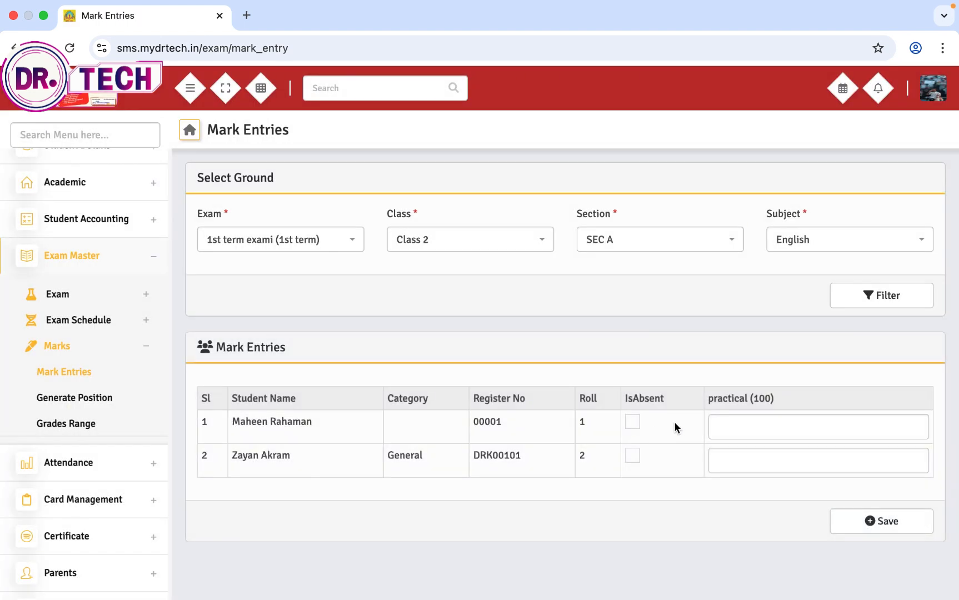
left_click(725, 425)
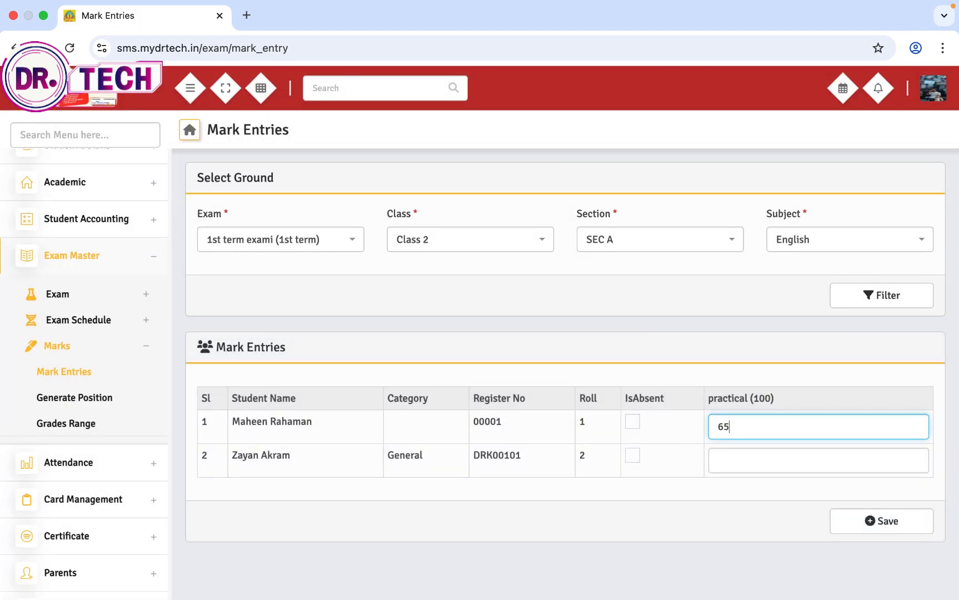
left_click(749, 463)
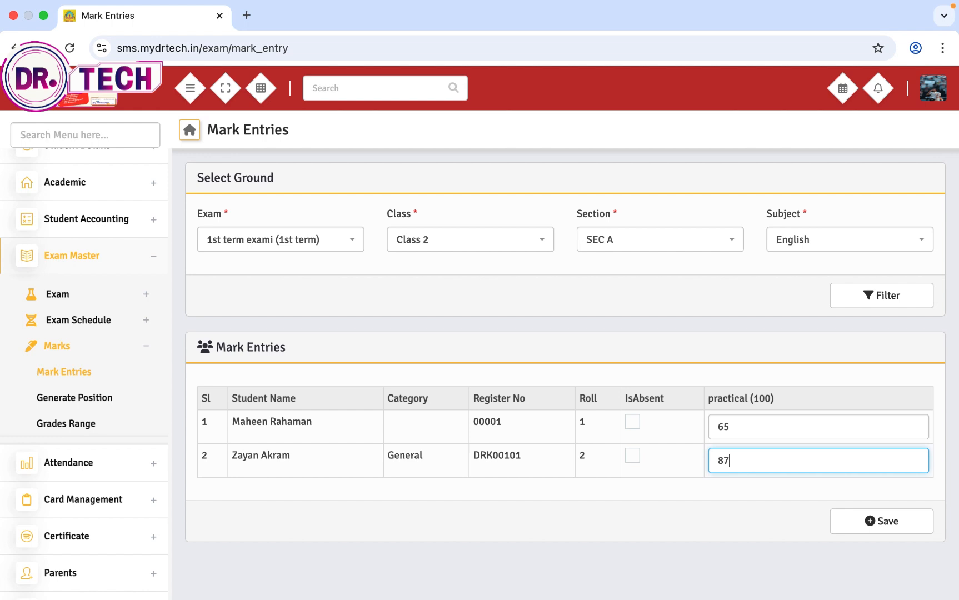
left_click(908, 520)
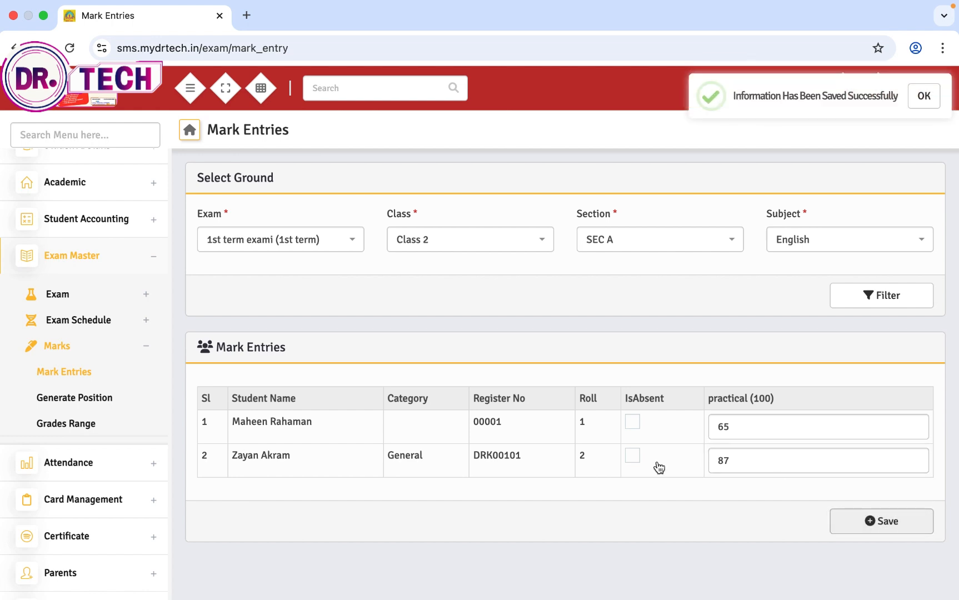
left_click(924, 97)
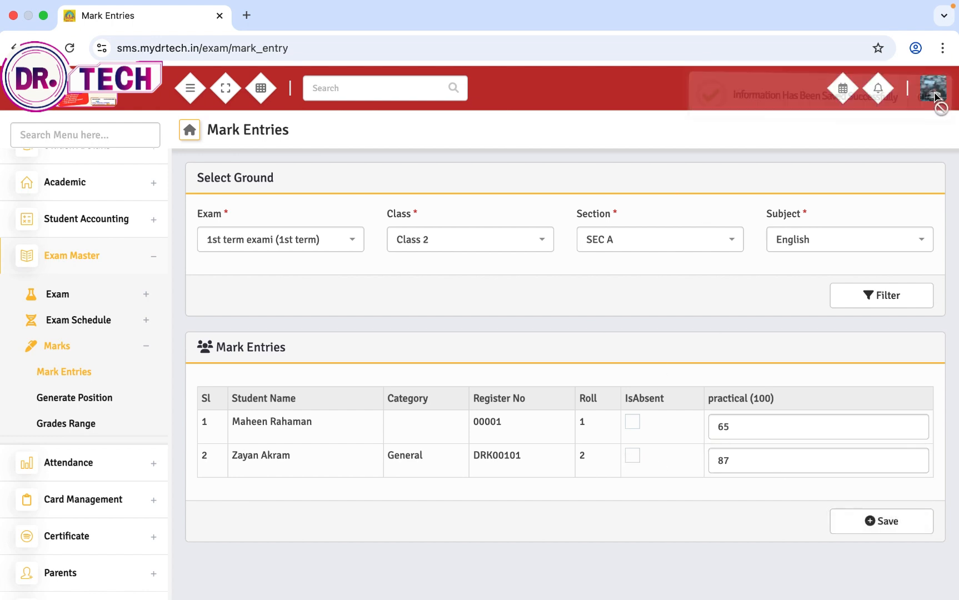
Step: Generate the class positions for academic year 2026, 1st term exami (1st term), Class 2, section SEC A
left_click(90, 401)
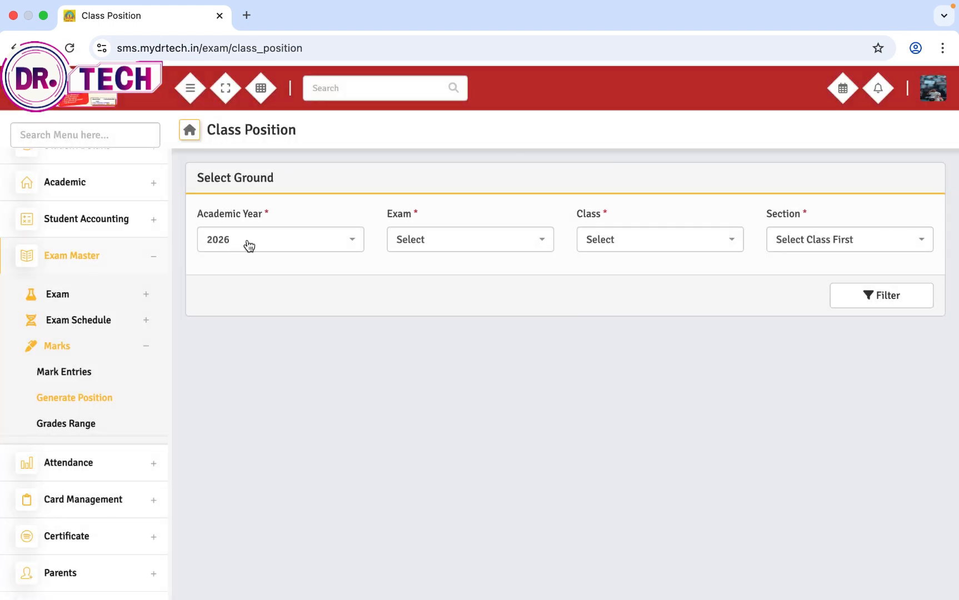
left_click(246, 242)
left_click(225, 365)
left_click(421, 247)
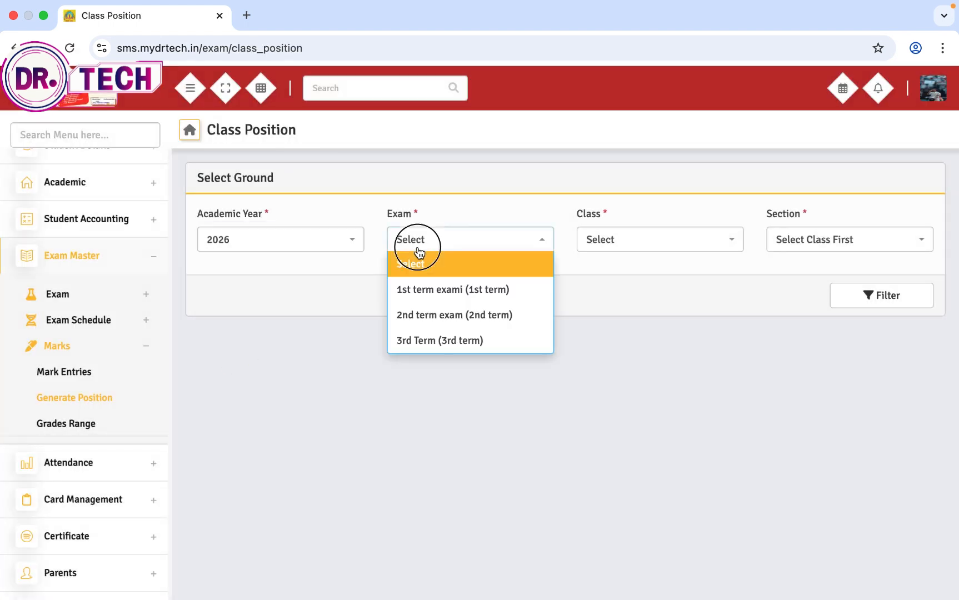
left_click(422, 302)
left_click(605, 252)
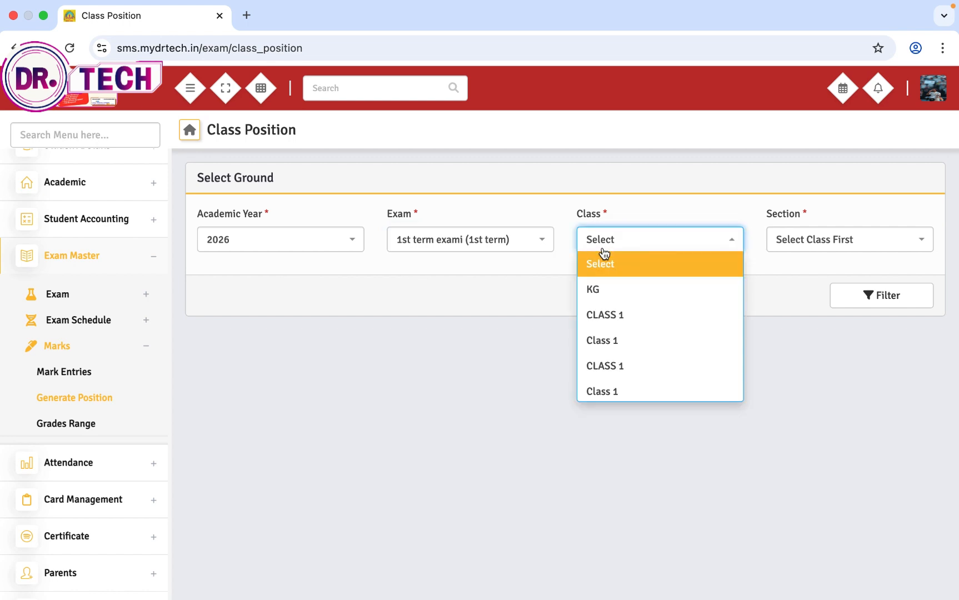
scroll(603, 311, "down", 1)
left_click(606, 391)
left_click(828, 246)
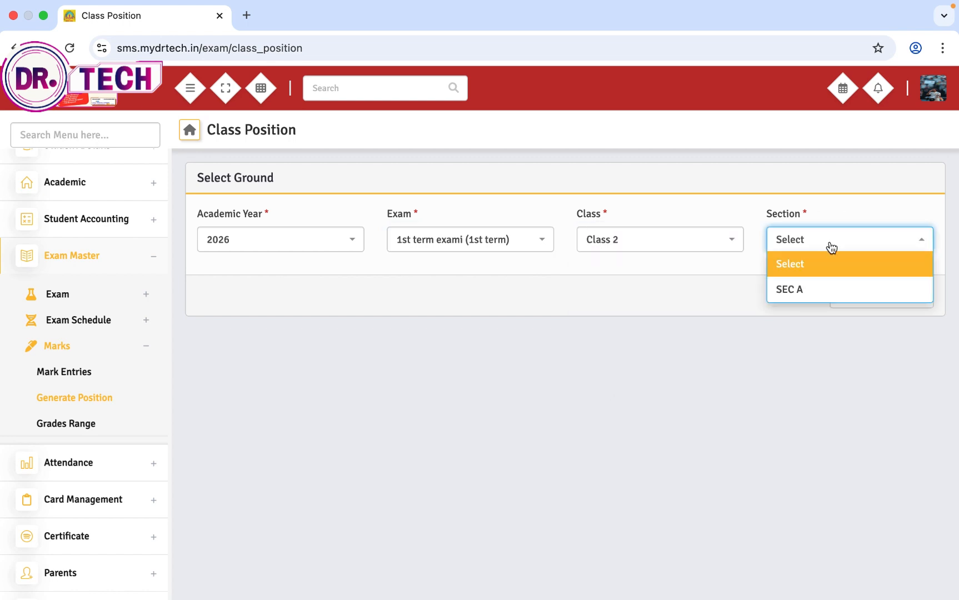
left_click(818, 284)
left_click(836, 296)
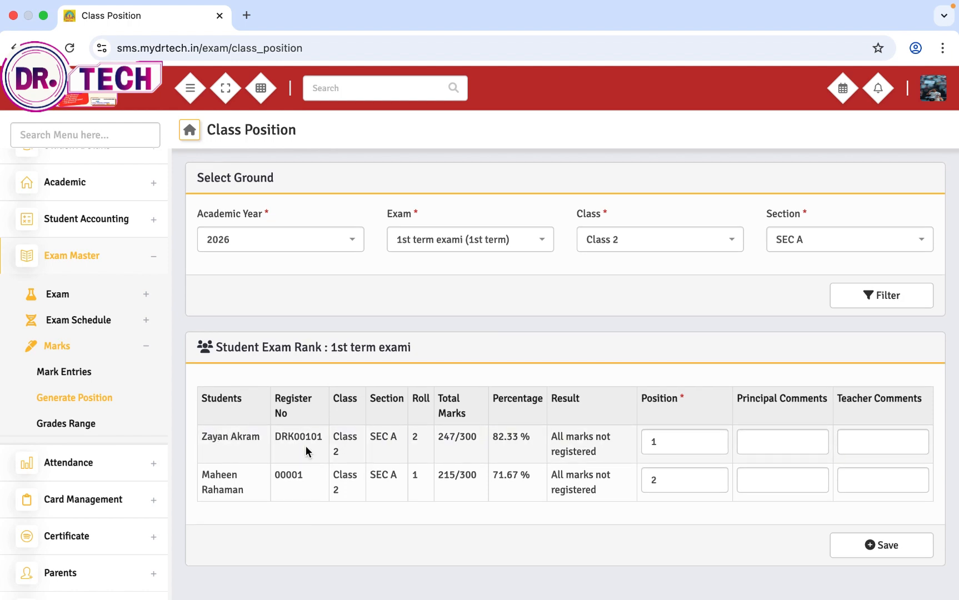
left_click(660, 442)
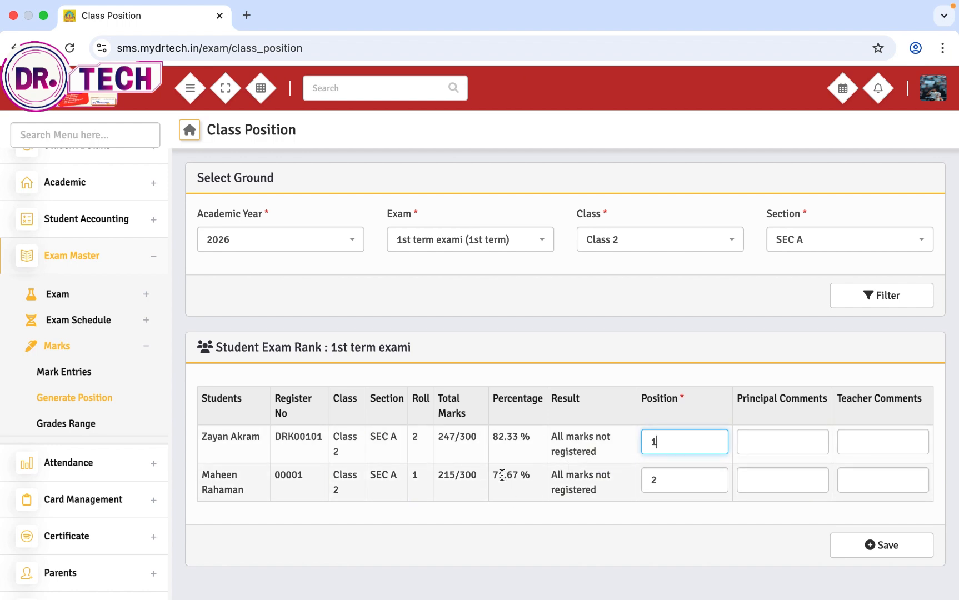
Step: Save the class positions 1 and 2 with the principal and teacher comments left blank
left_click(775, 447)
left_click(850, 443)
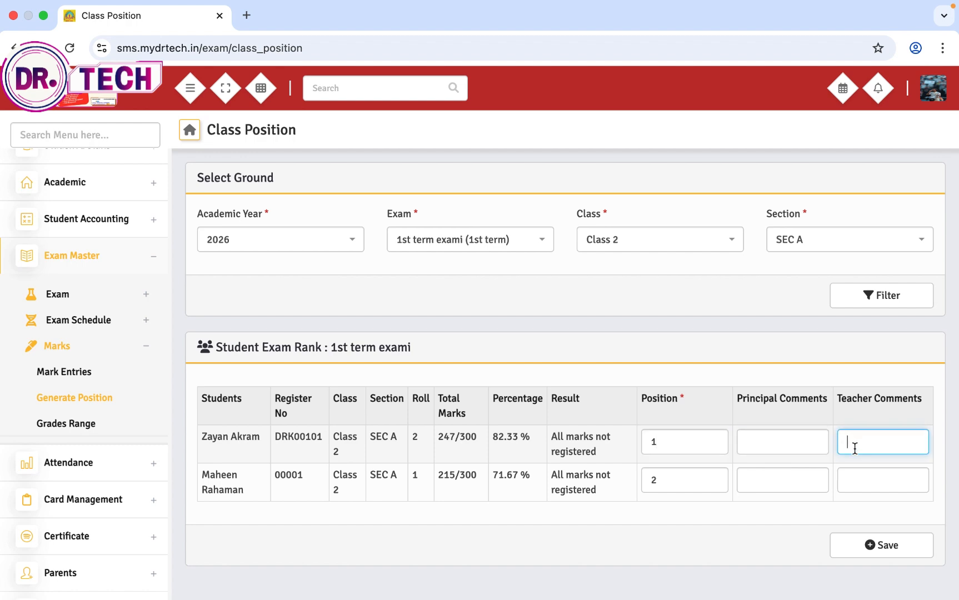
left_click(780, 484)
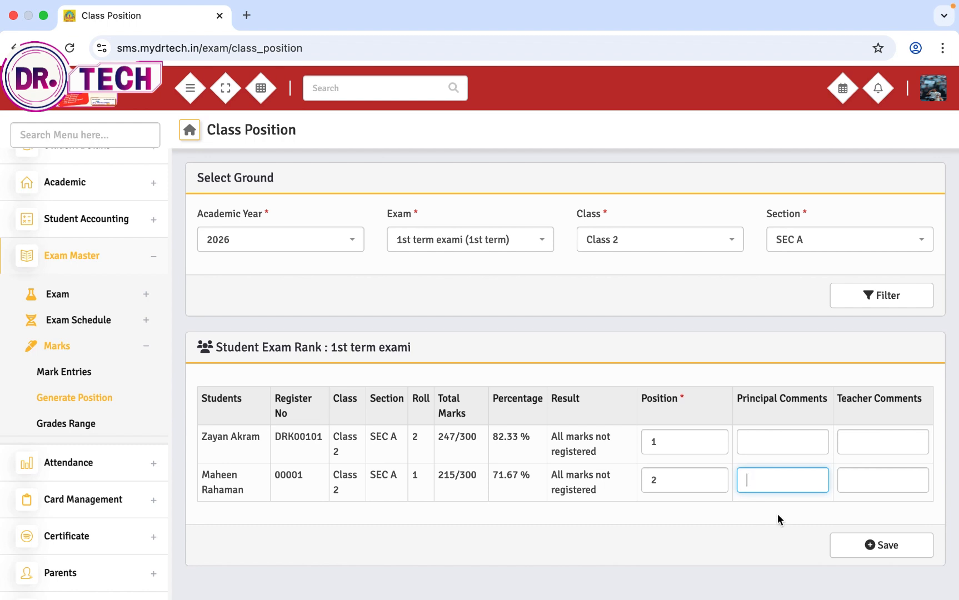
left_click(874, 543)
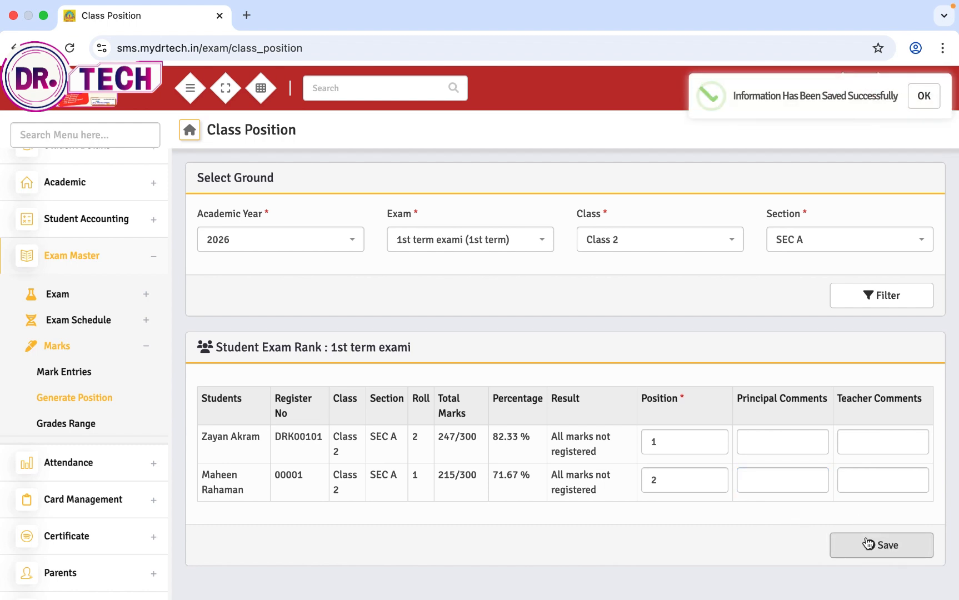
Step: Create and save a grade range named Grade A with grade point 1, minimum percentage 80, maximum percentage 90 and no remarks
left_click(70, 423)
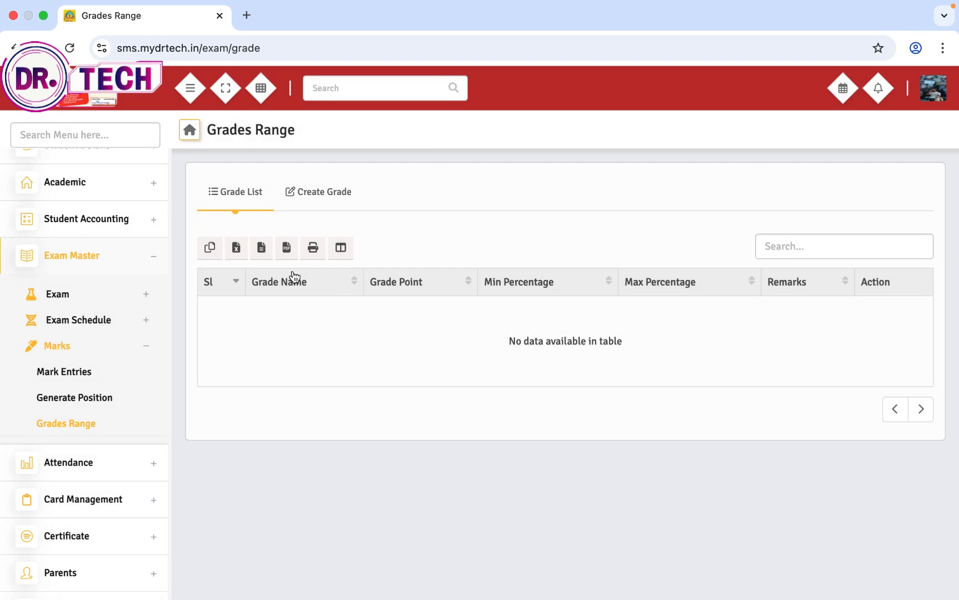
left_click(315, 194)
left_click(433, 249)
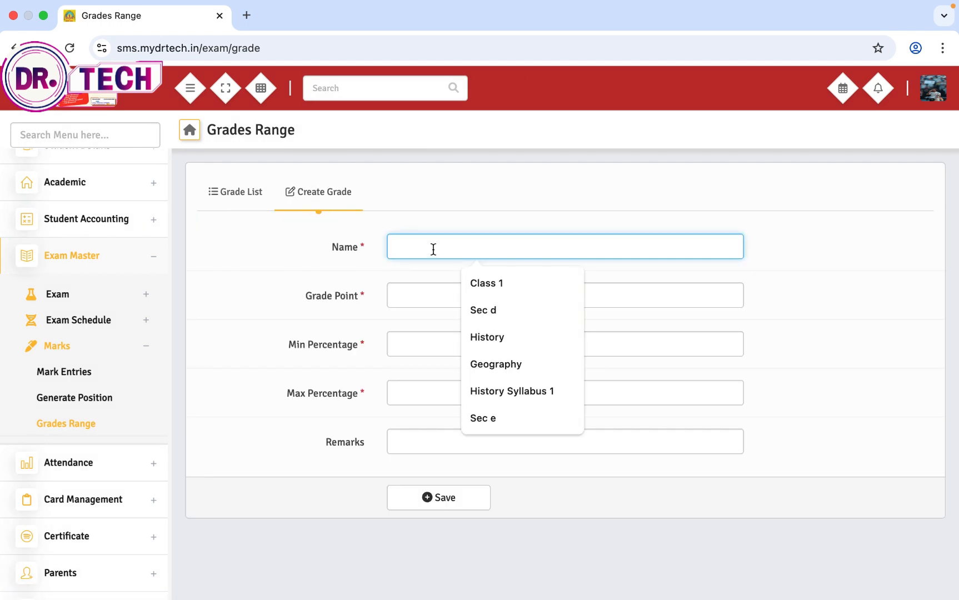
type("G")
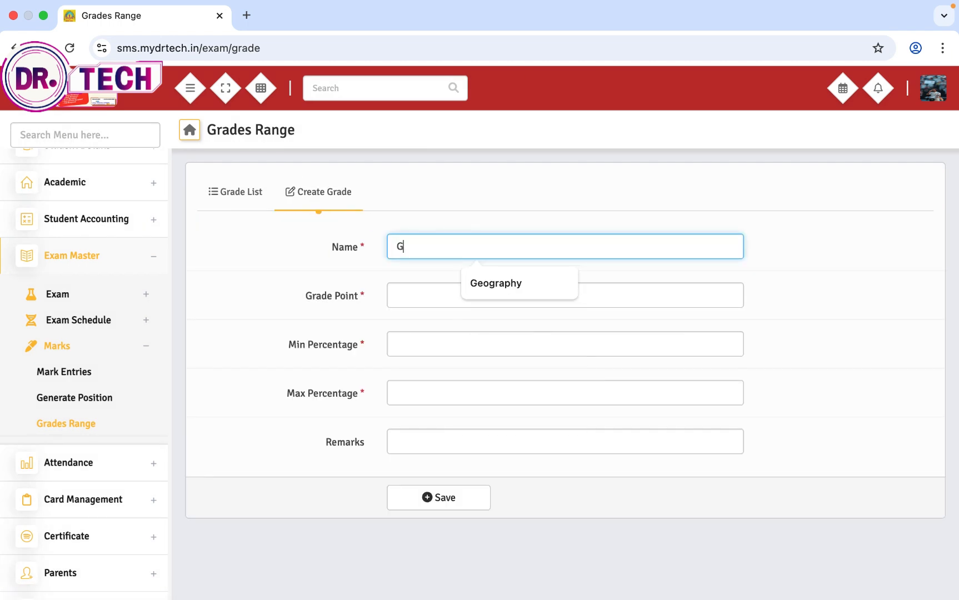
type("rade A")
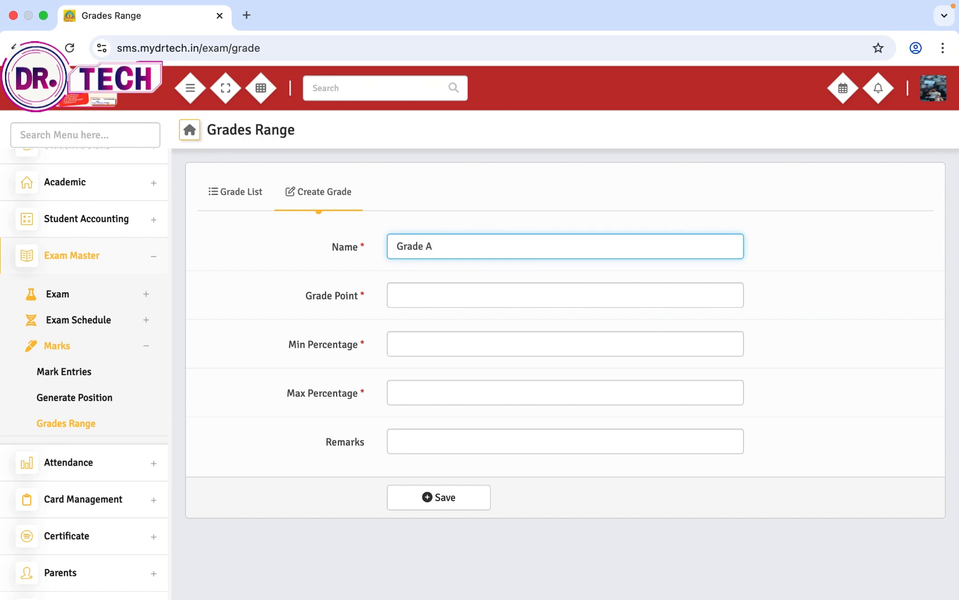
left_click(475, 297)
type("1")
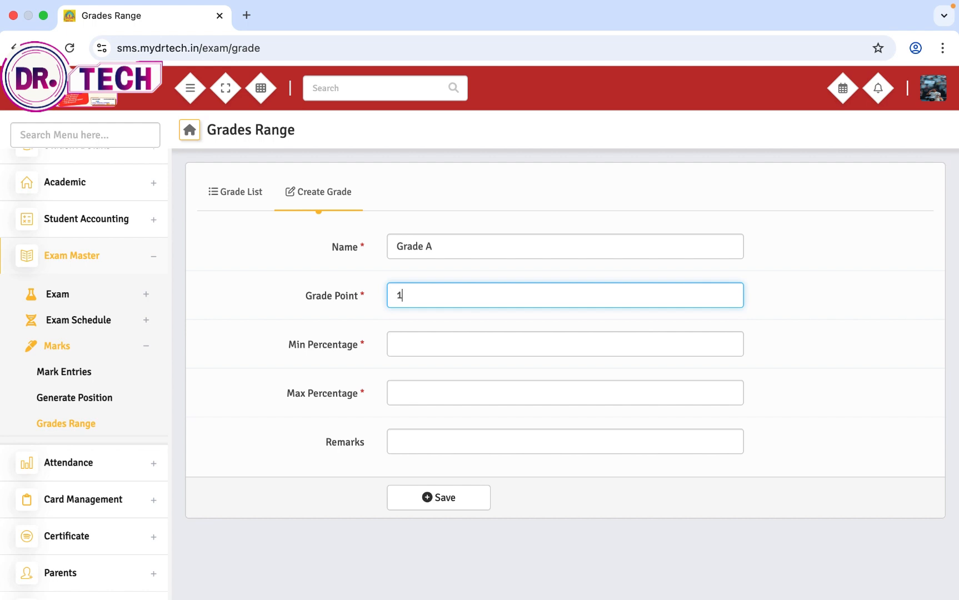
left_click(442, 345)
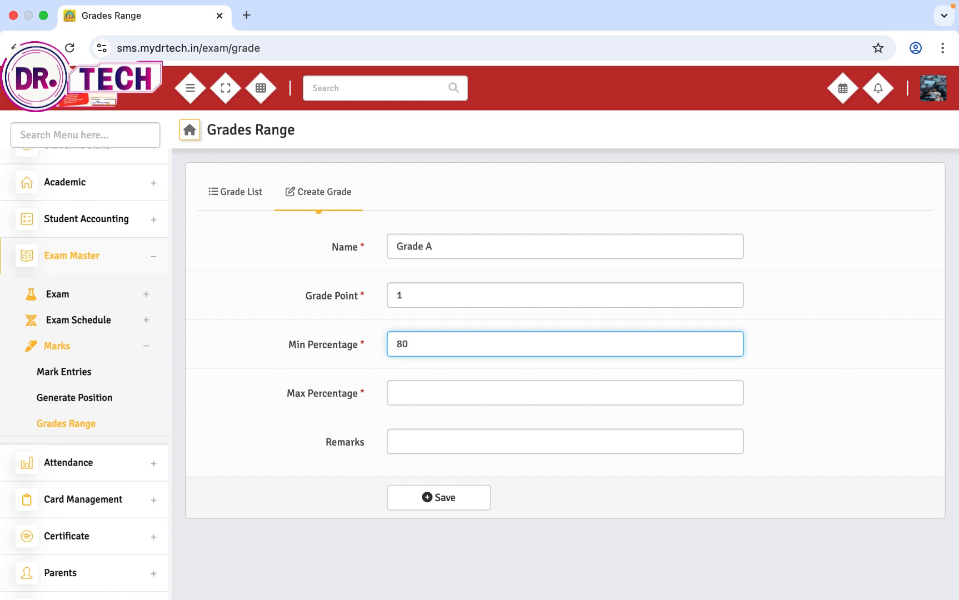
left_click(496, 388)
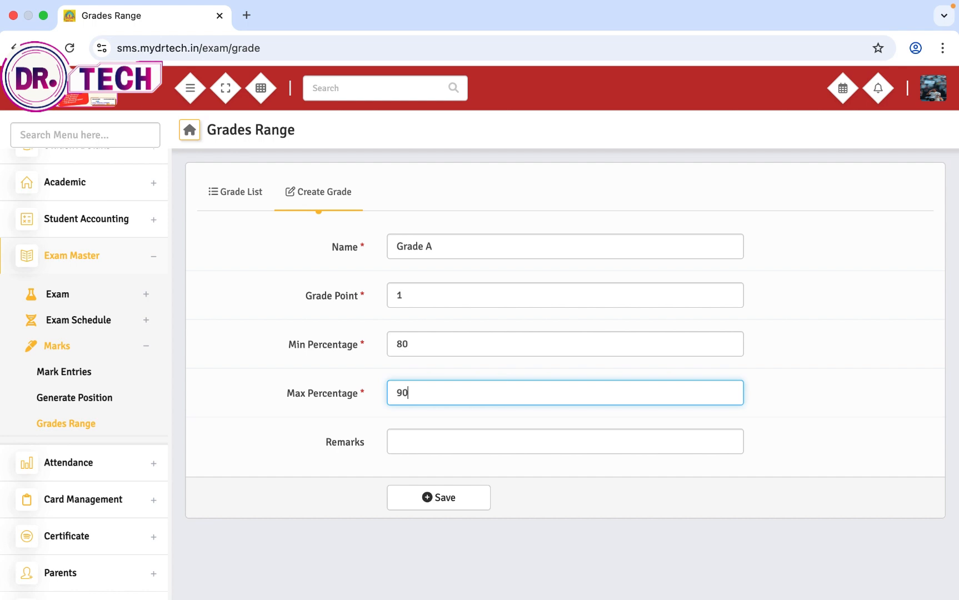
left_click(479, 448)
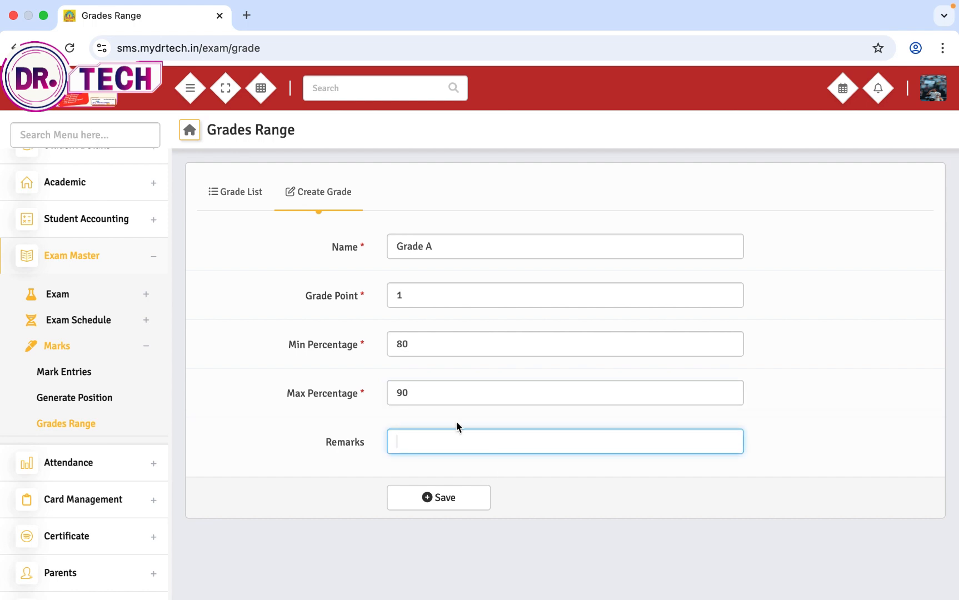
left_click(447, 497)
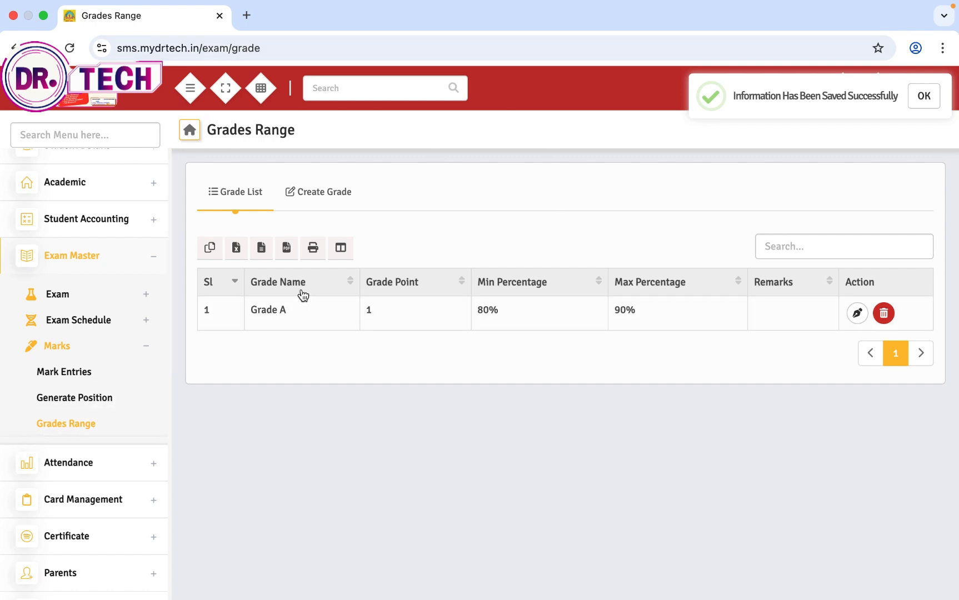
scroll(70, 364, "up", 1)
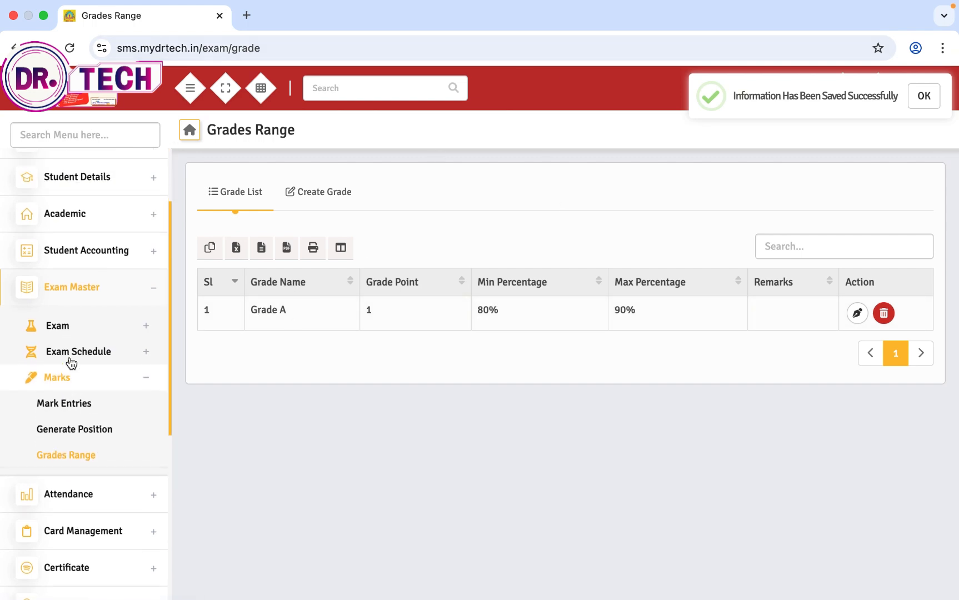
scroll(70, 355, "up", 1)
left_click(92, 345)
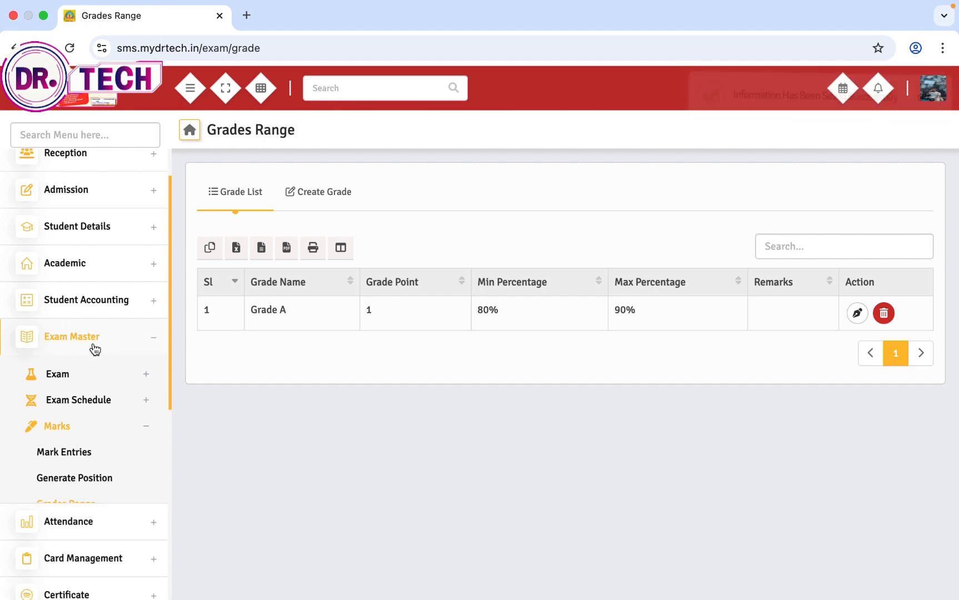
left_click(89, 348)
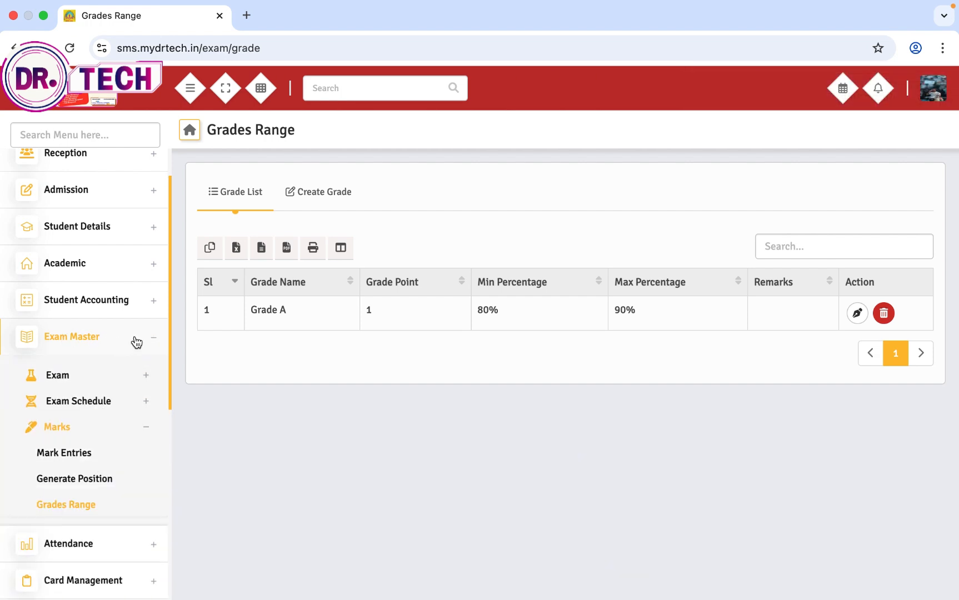